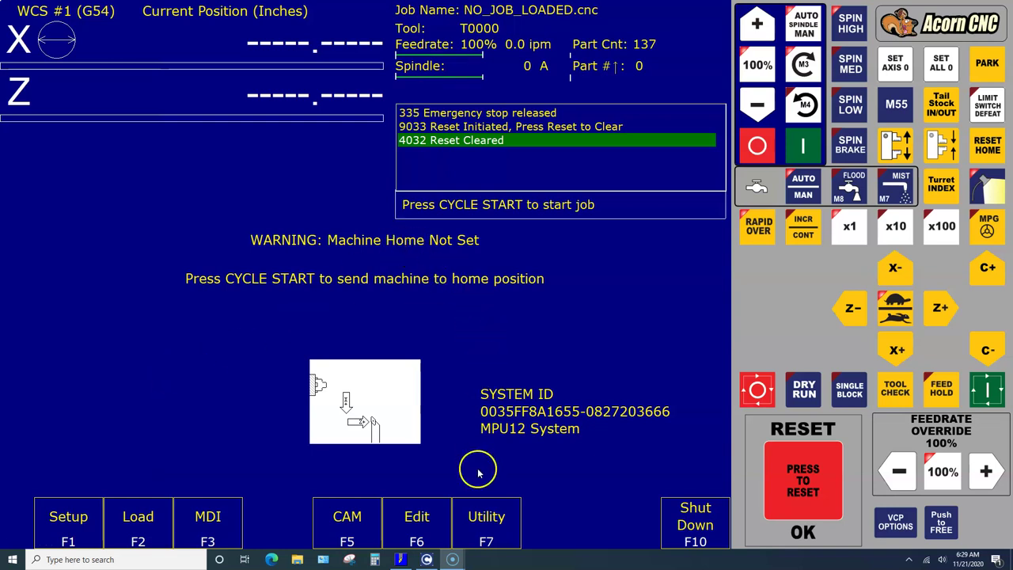
Launch the Acorn Wizard via Utility (F7) and Acorn Wizard (F10), then maximize its window.
left_click(489, 516)
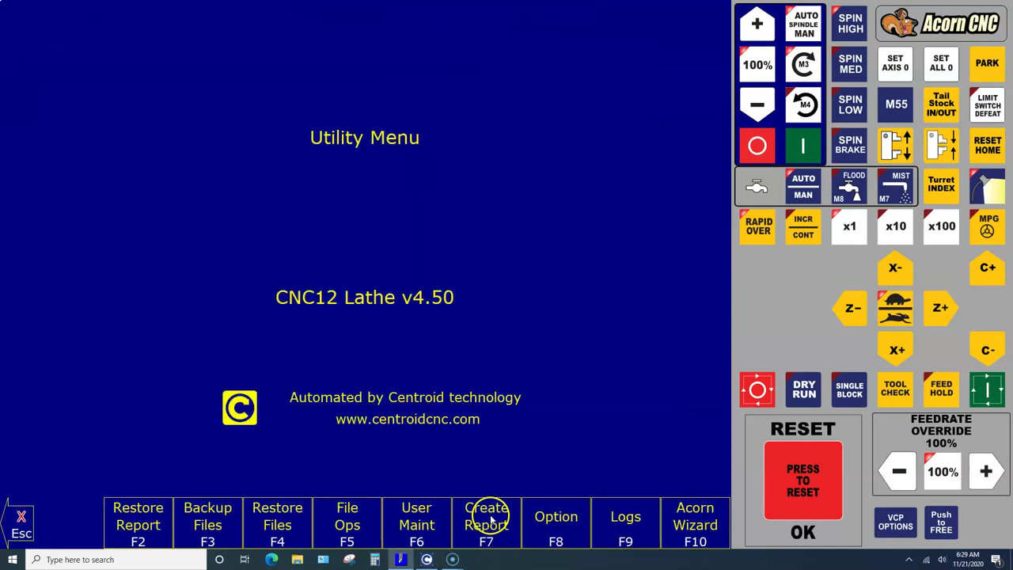
left_click(689, 513)
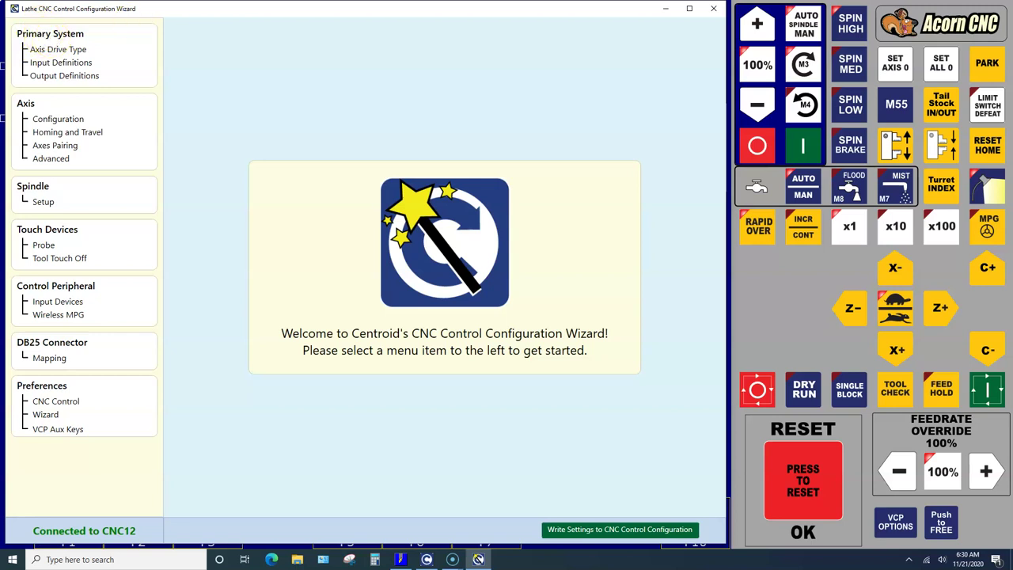
left_click(692, 10)
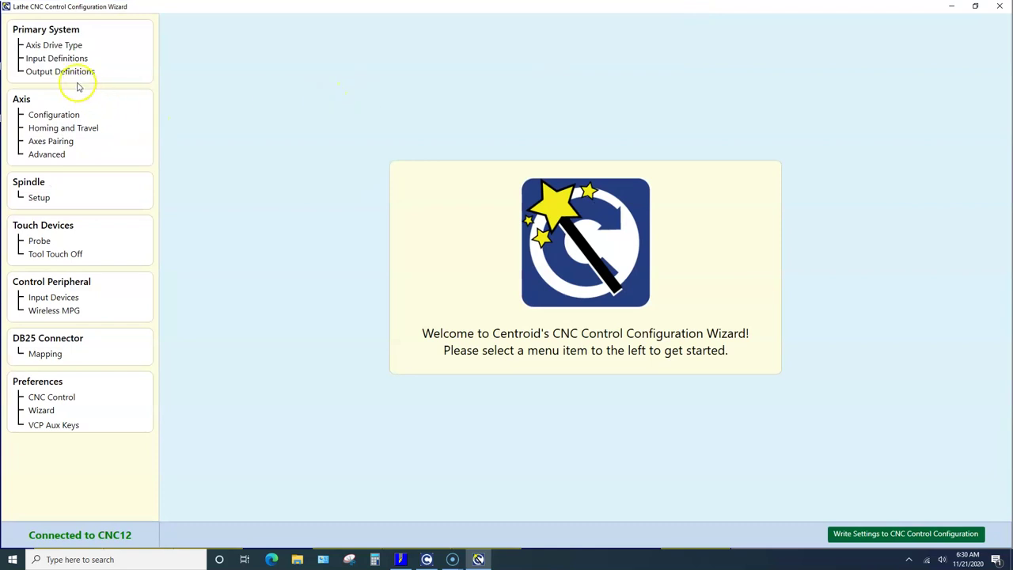
Preview the Leadshine CS-D508 standard drive: DB25 connector, 200,000 kHz, 4,000 steps per rev.
left_click(51, 46)
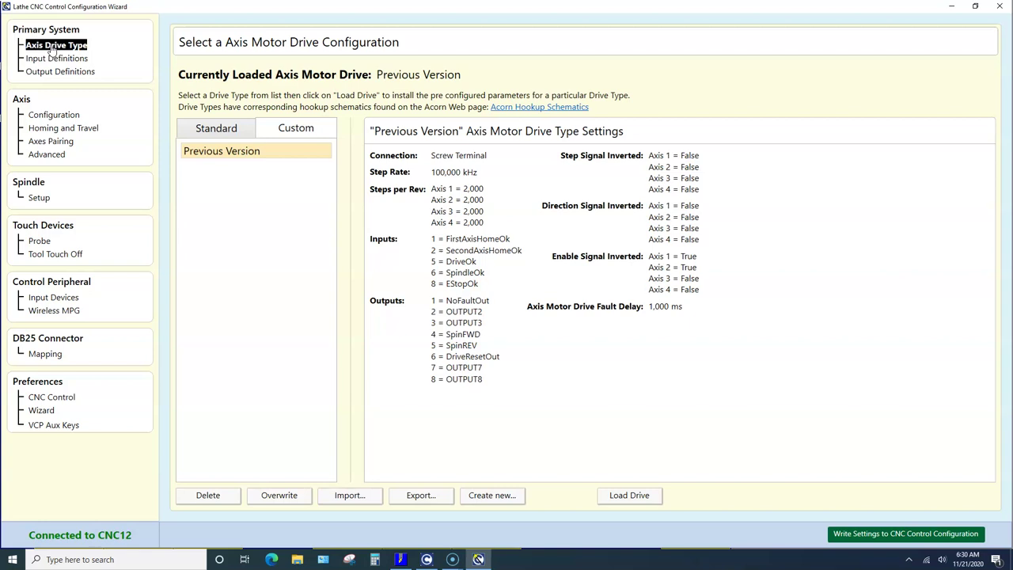
left_click(204, 131)
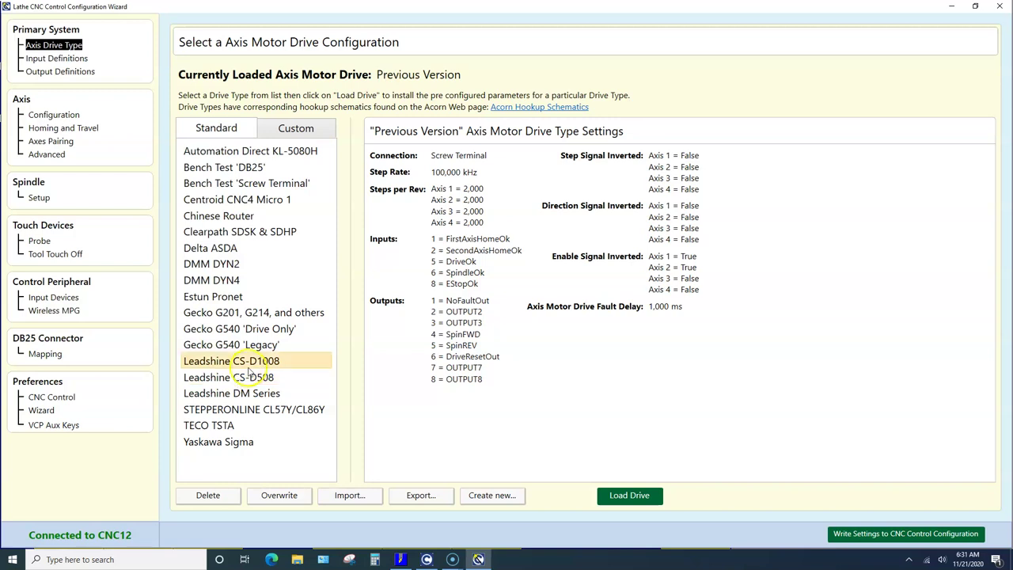
left_click(242, 386)
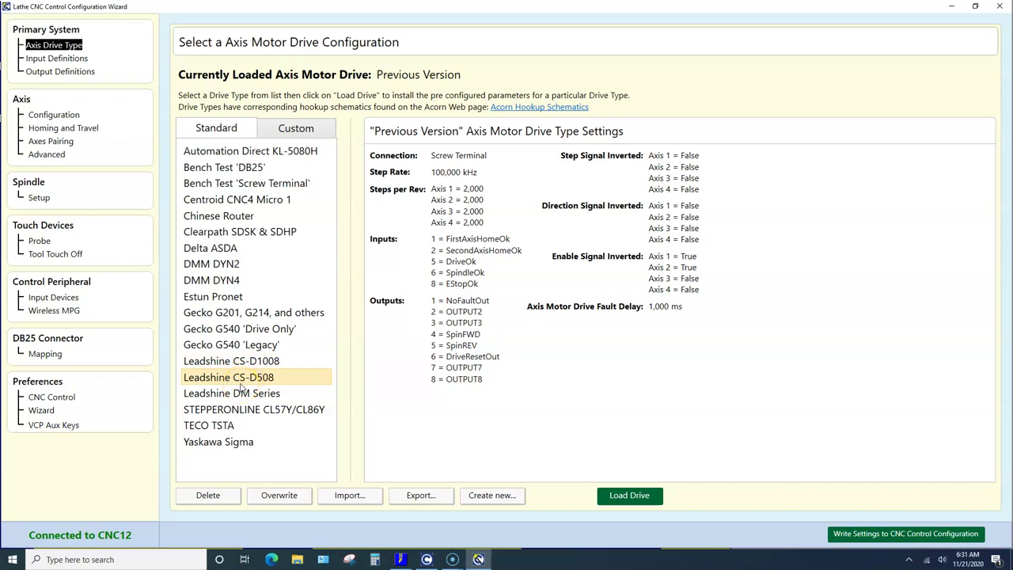
left_click(278, 384)
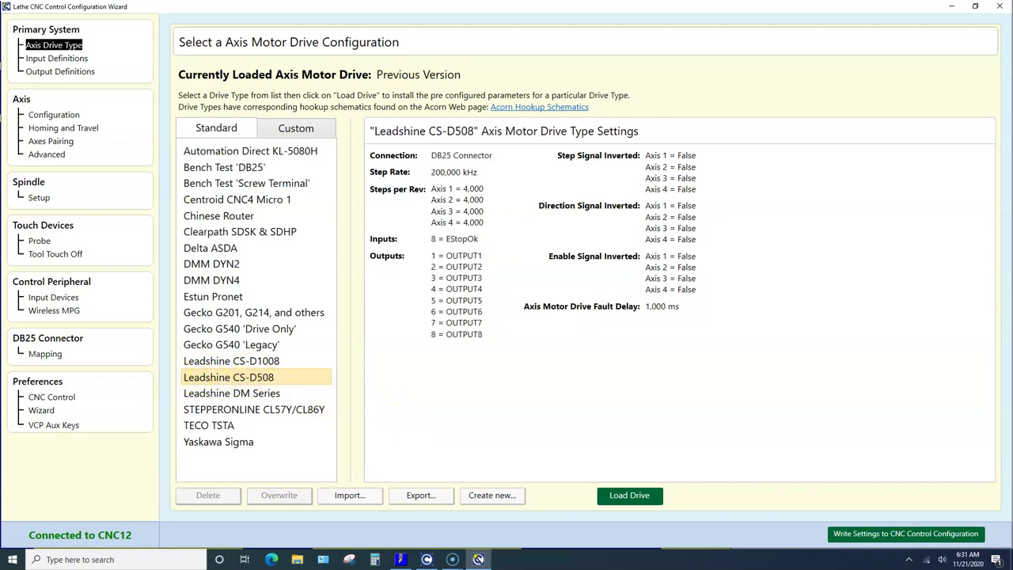
On Input Definitions, toggle IN1 to normally open and back to normally closed.
left_click(57, 62)
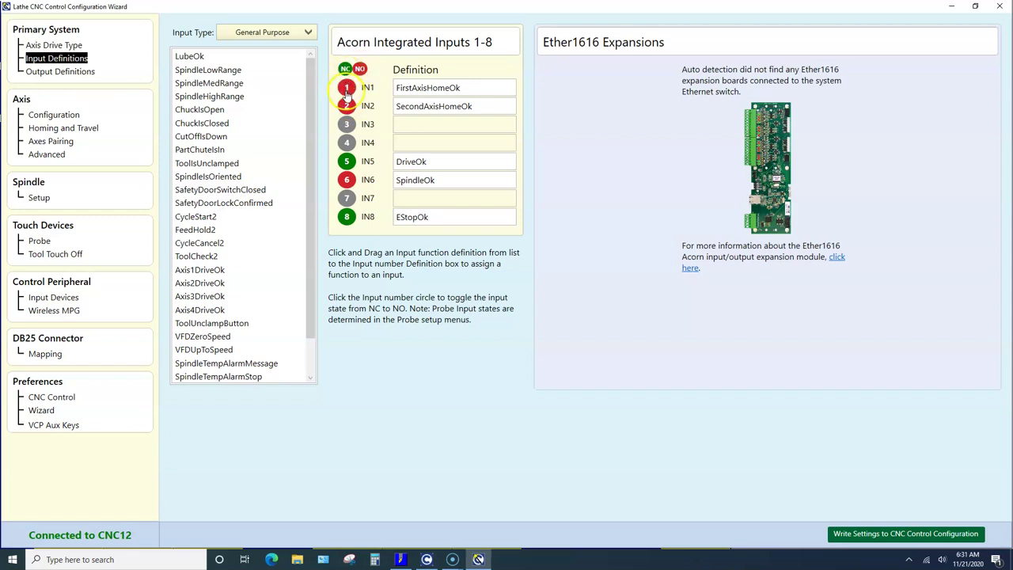
left_click(345, 93)
left_click(346, 92)
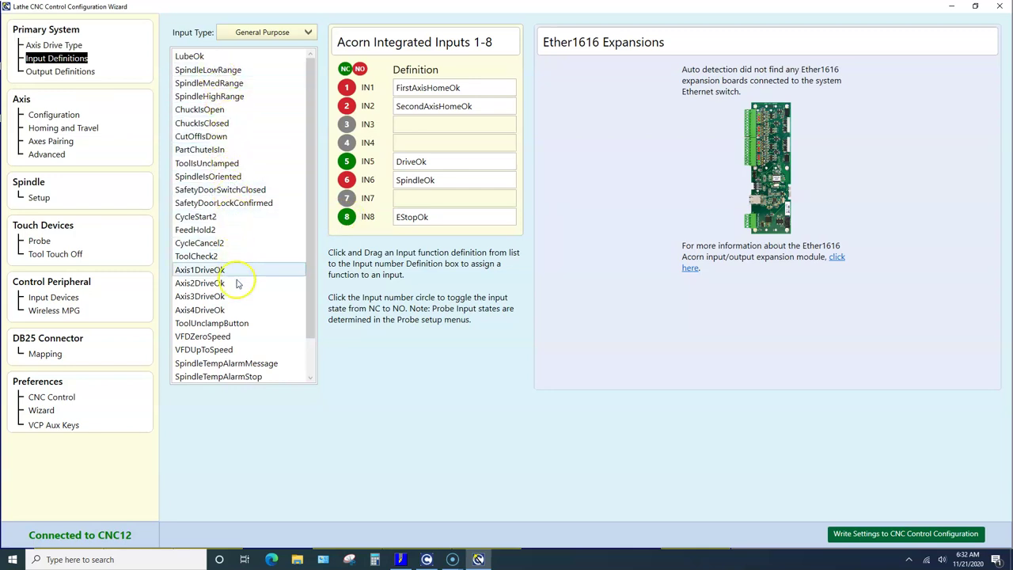
Review the Limit and then the Home input function lists.
left_click(272, 31)
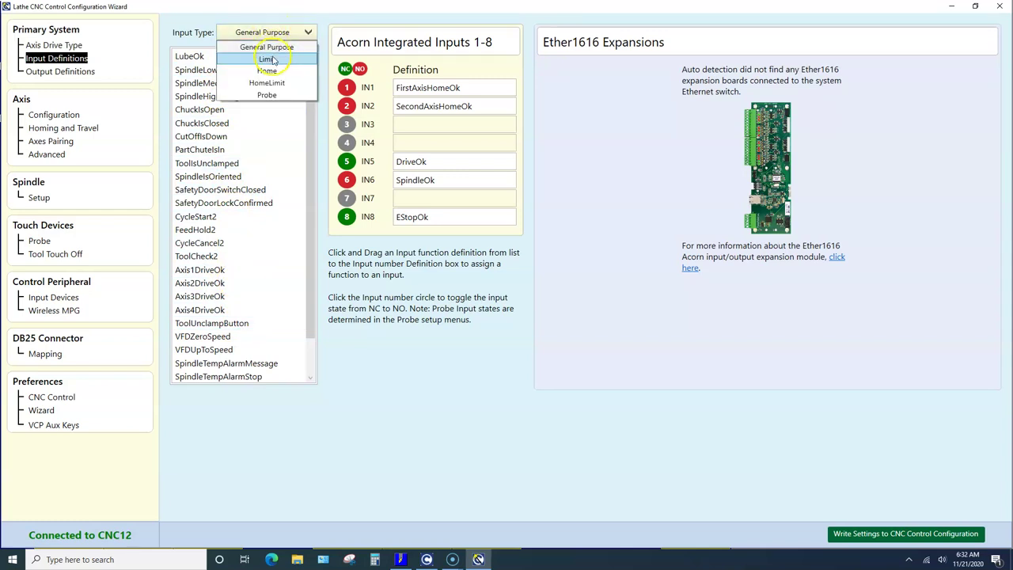
left_click(270, 60)
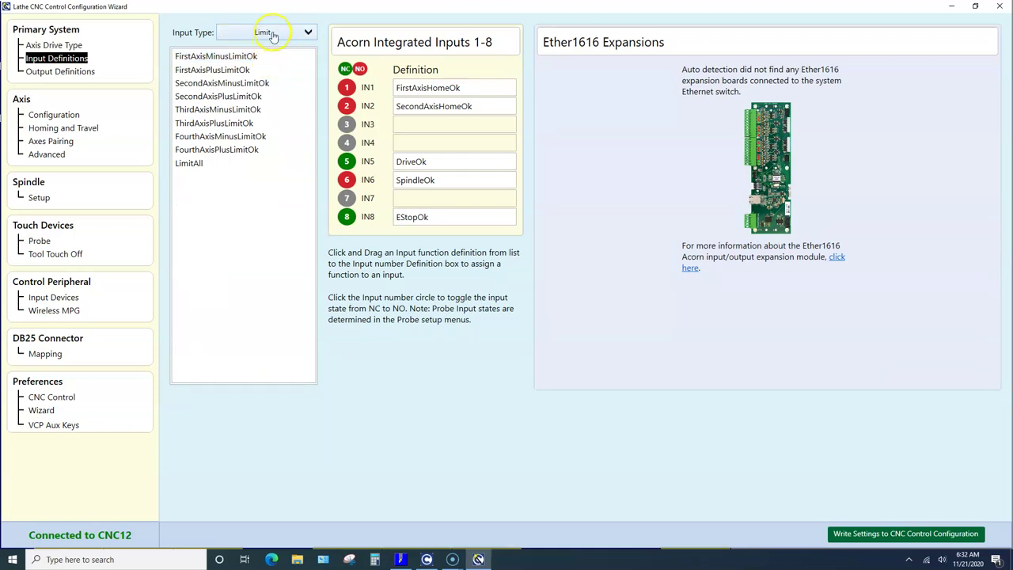
left_click(272, 33)
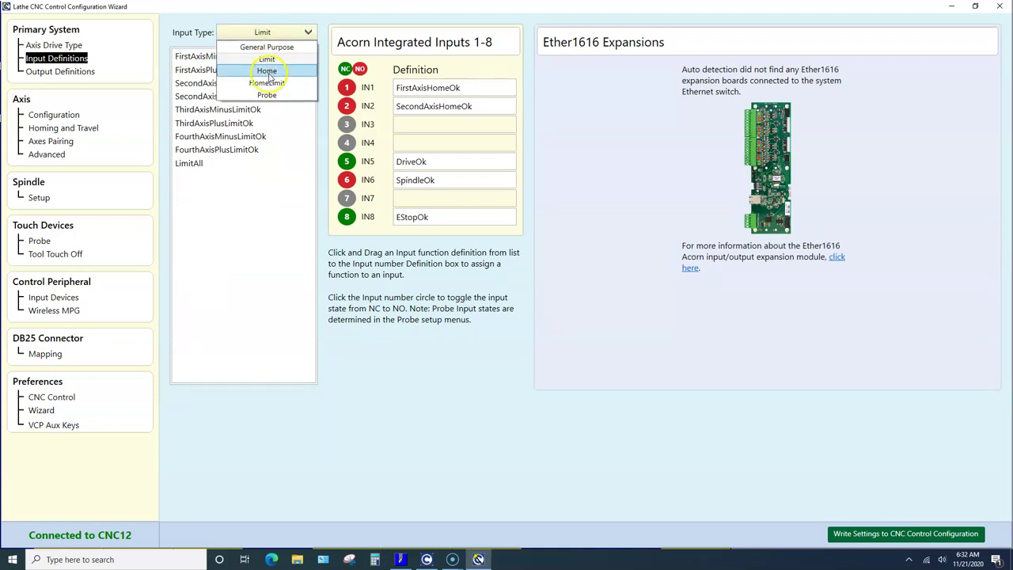
left_click(269, 71)
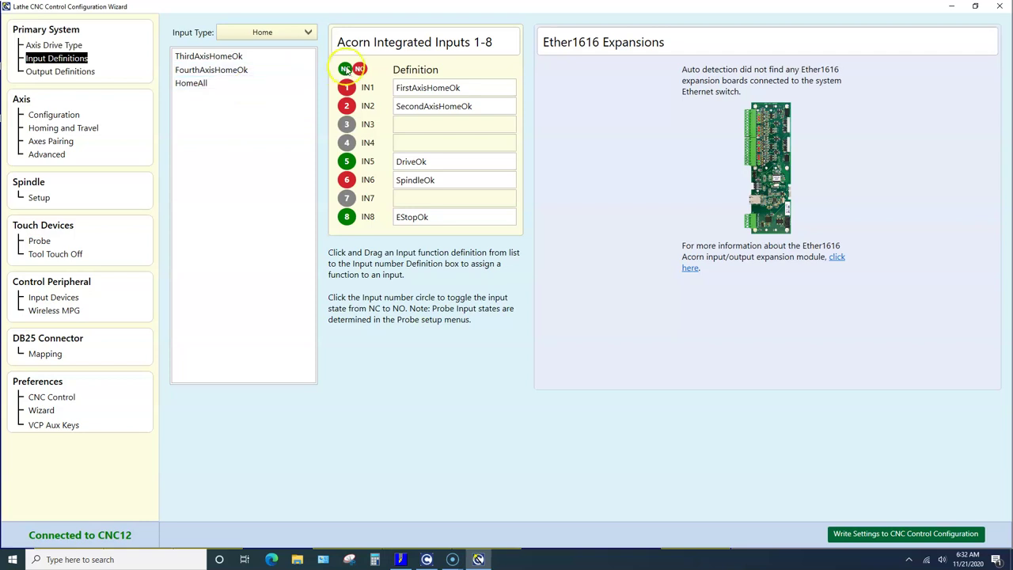
left_click(354, 90)
Review the HomeLimit and Probe function lists, trying to assign ToolTouchOffDetect to an input.
left_click(267, 31)
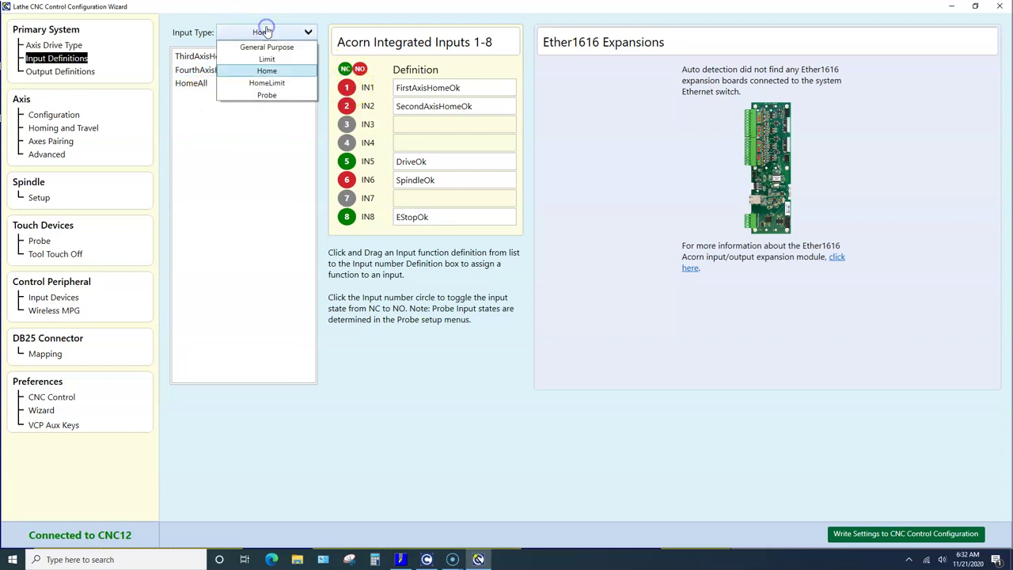
left_click(268, 83)
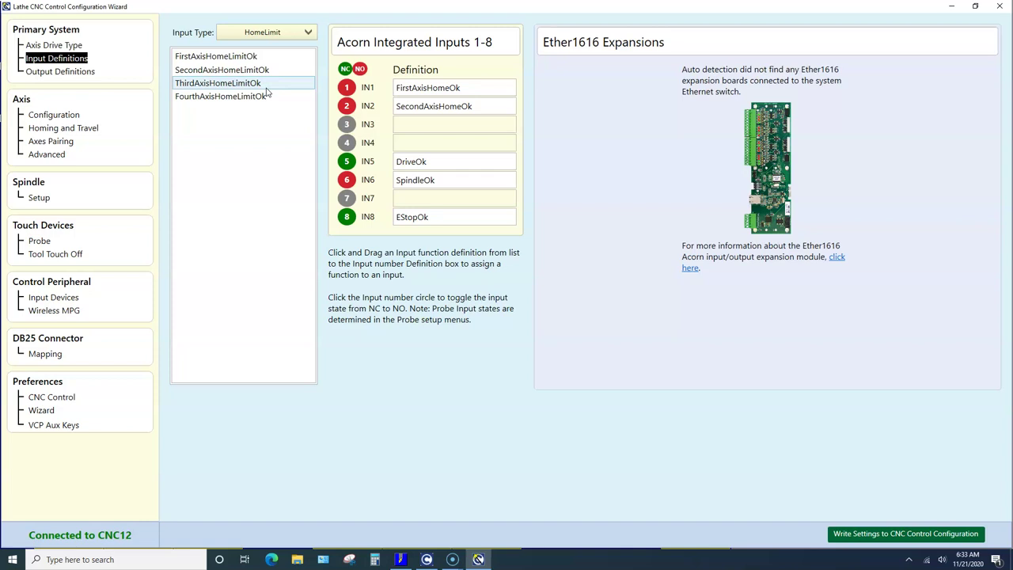
left_click_drag(267, 93, 222, 91)
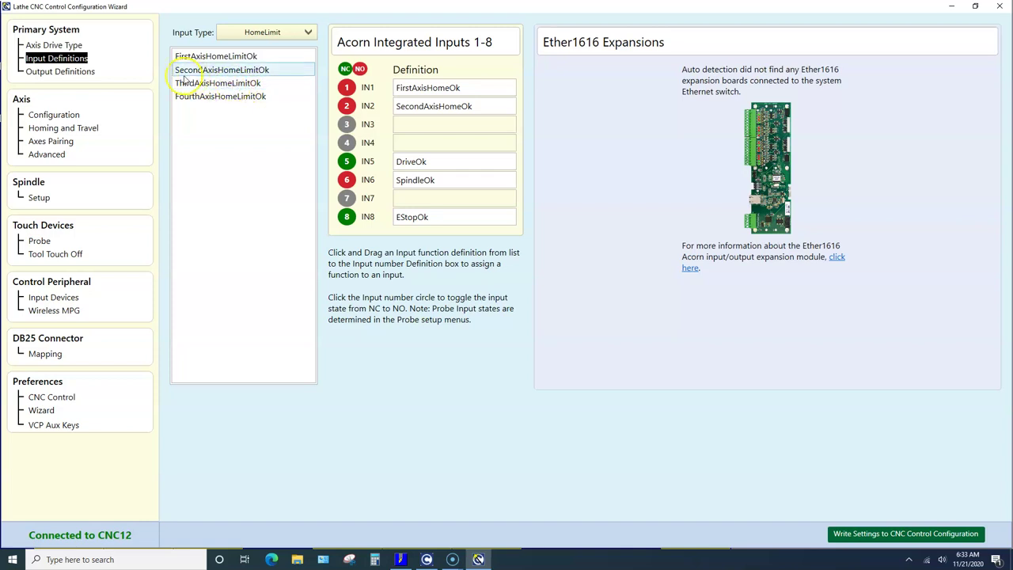
left_click(252, 34)
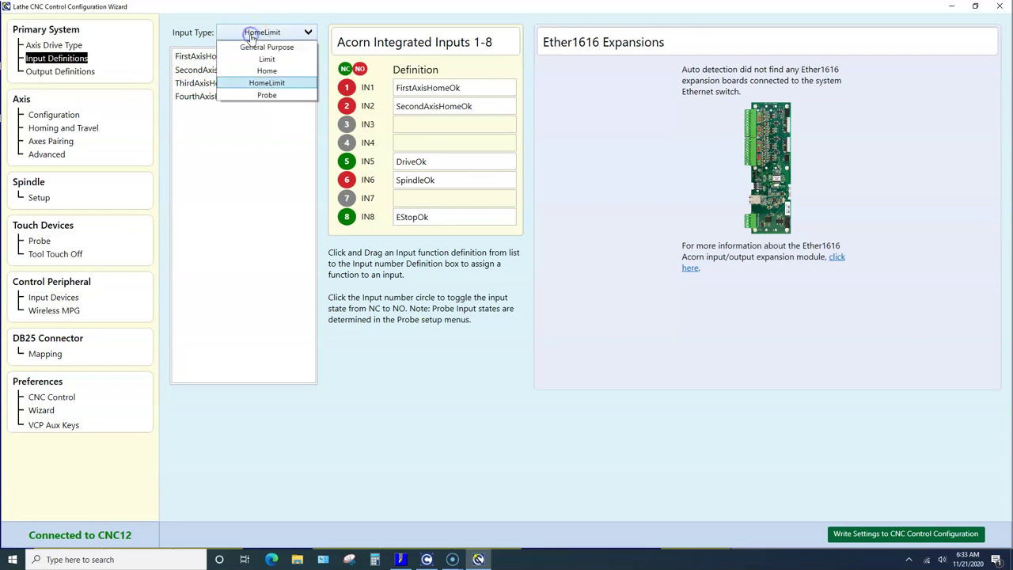
left_click(263, 95)
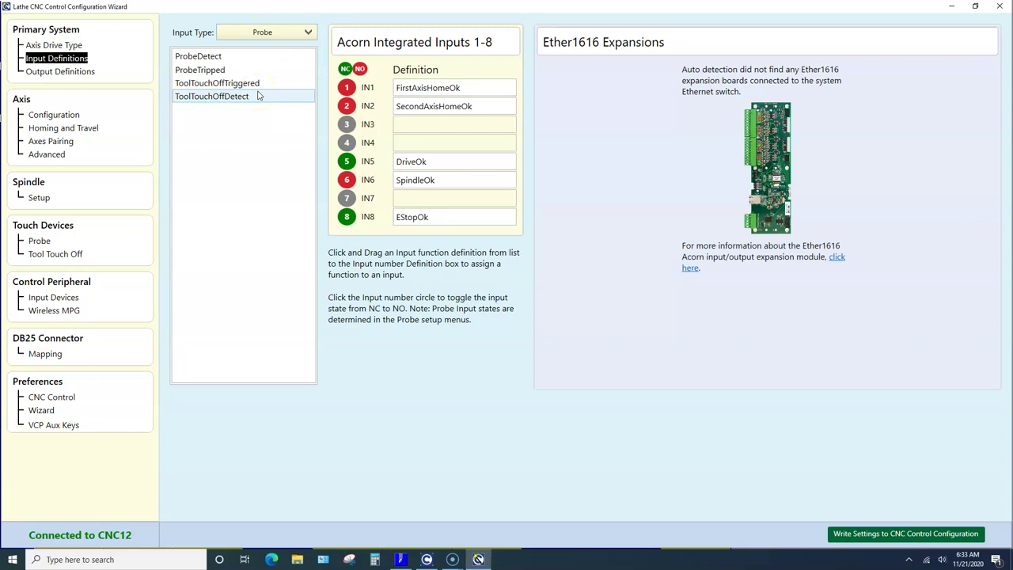
left_click_drag(258, 95, 463, 98)
Replace DriveResetOut on OUT6 with VFDDirection, keeping NoFaultOut, SpinFWD, SpinREV on OUT1, OUT4, OUT5.
left_click(38, 73)
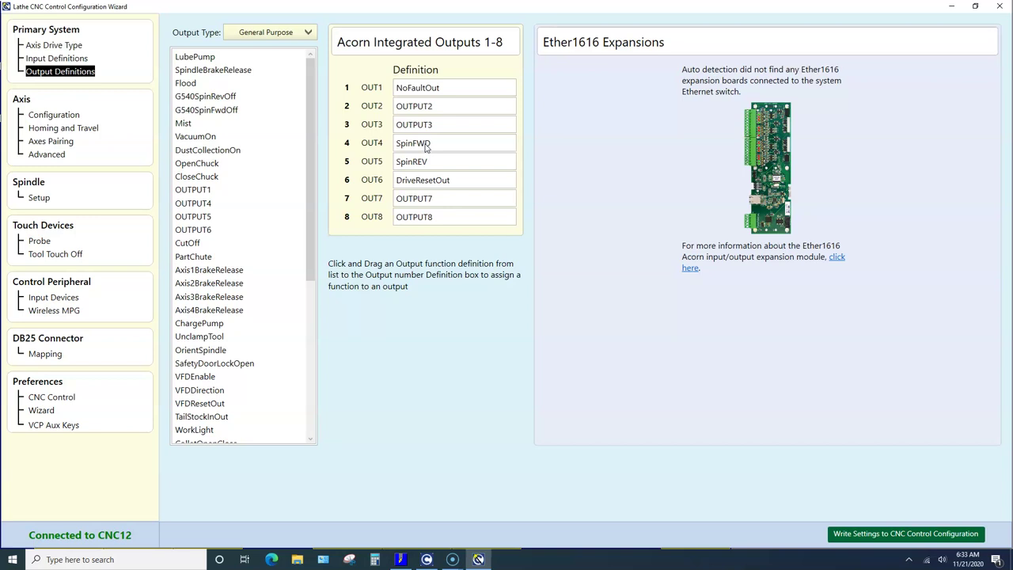
left_click(424, 167)
left_click(452, 184)
left_click(436, 210)
left_click(435, 197)
left_click_drag(434, 177, 577, 312)
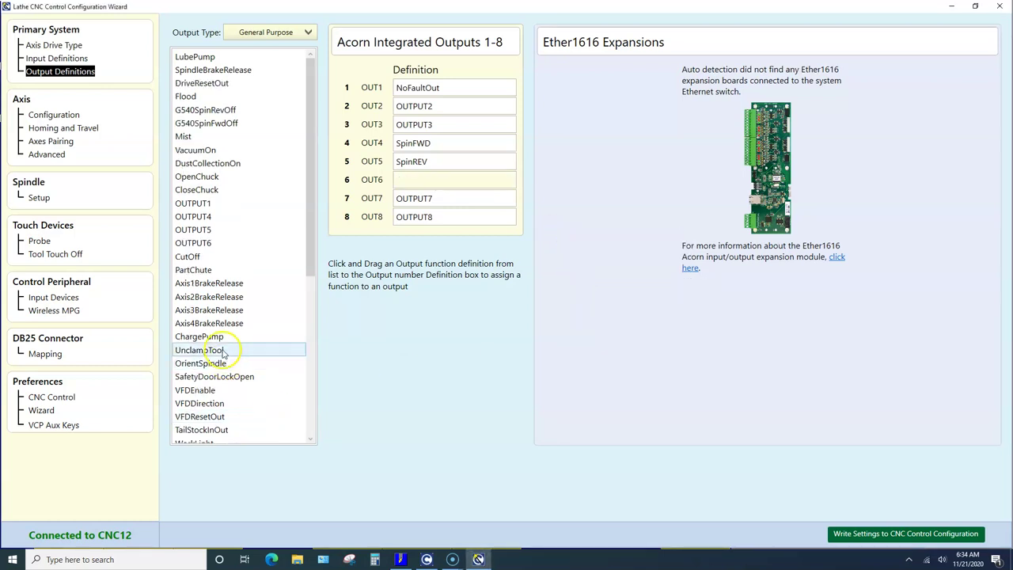
left_click(210, 417)
left_click_drag(204, 403, 416, 181)
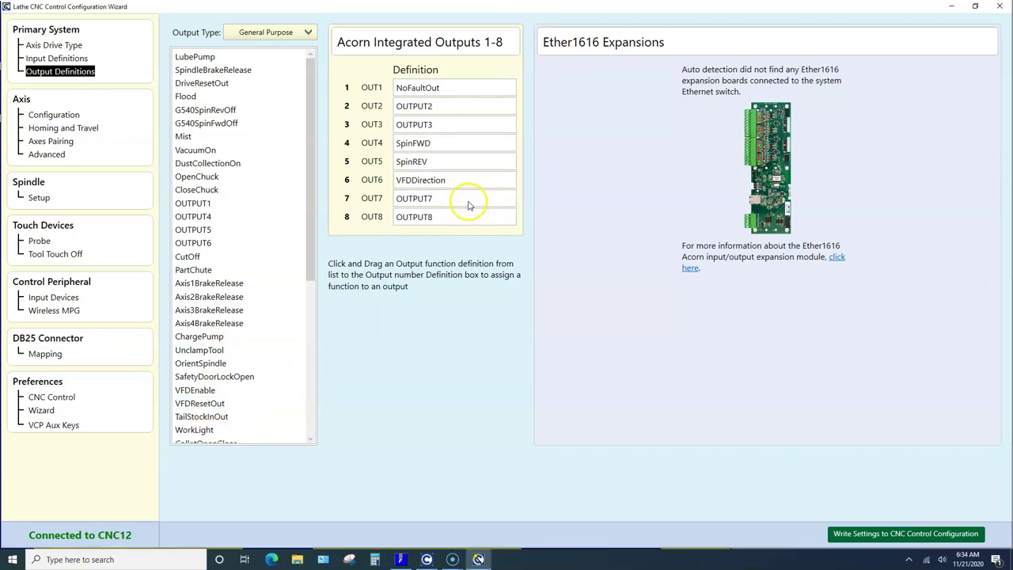
left_click(445, 204)
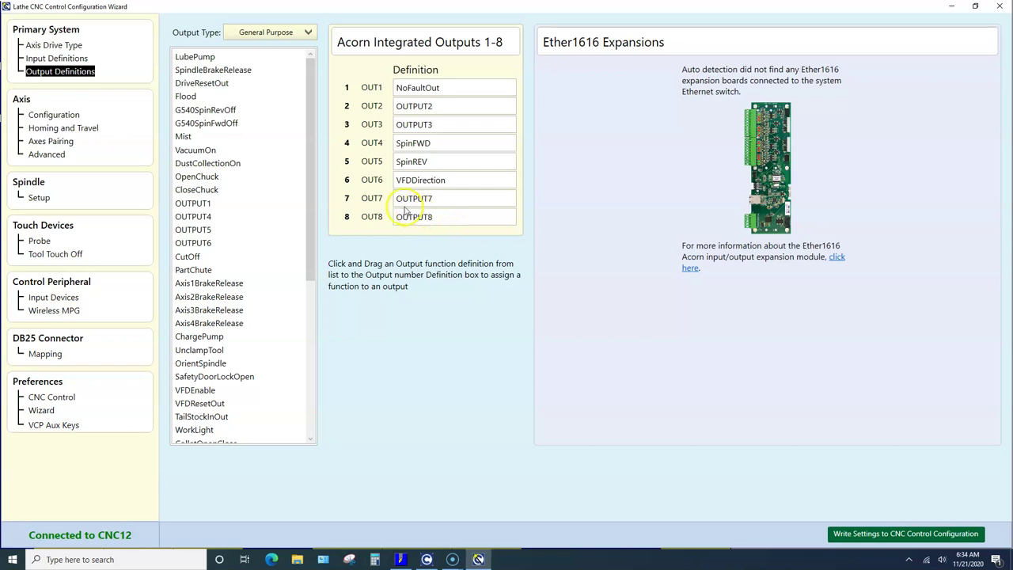
Show the axis table (Axis 1 Z, Axis 2 X) and focus Axis 2's steps per revolution.
left_click(55, 116)
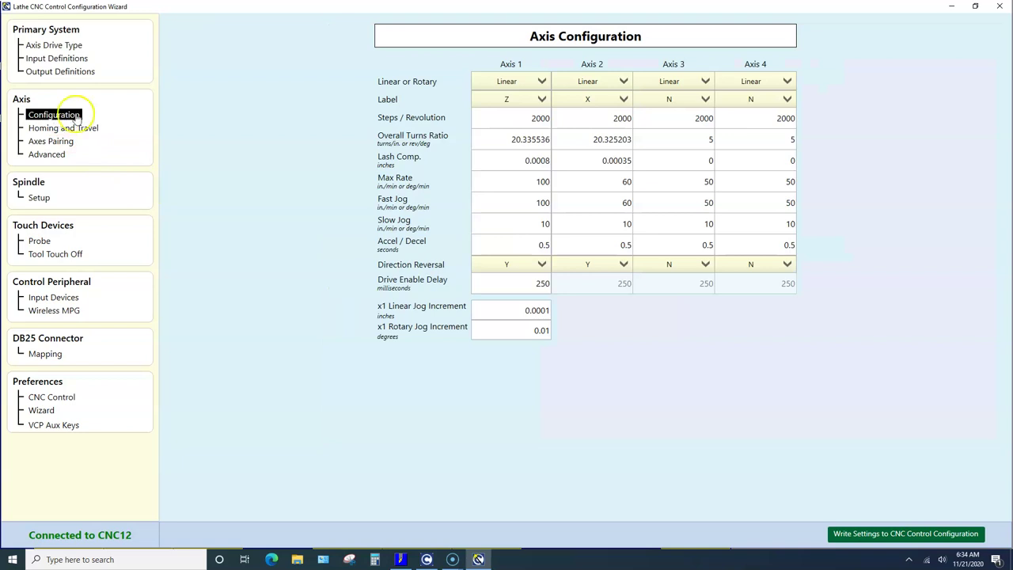
mouse_move(531, 120)
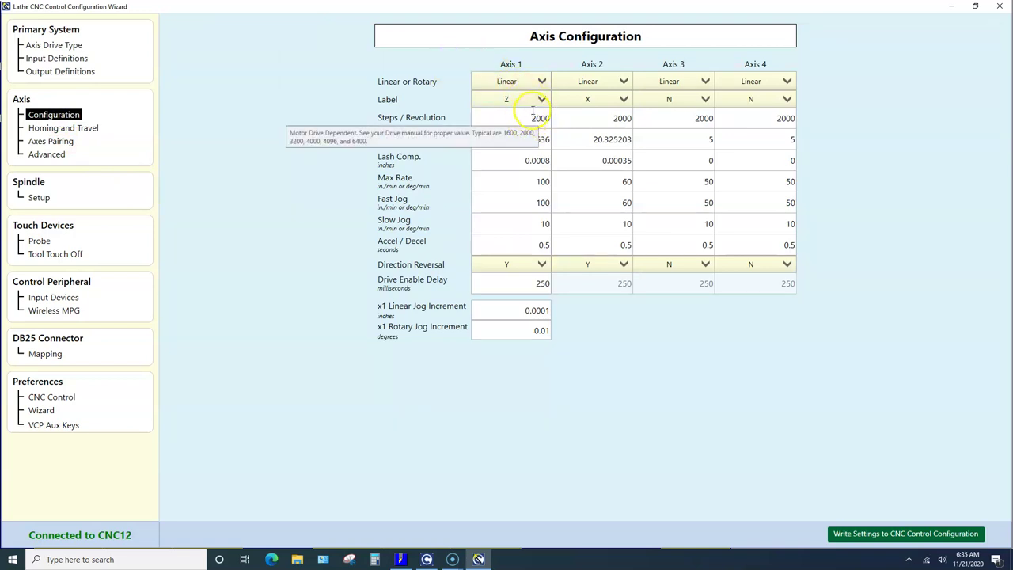
left_click(561, 116)
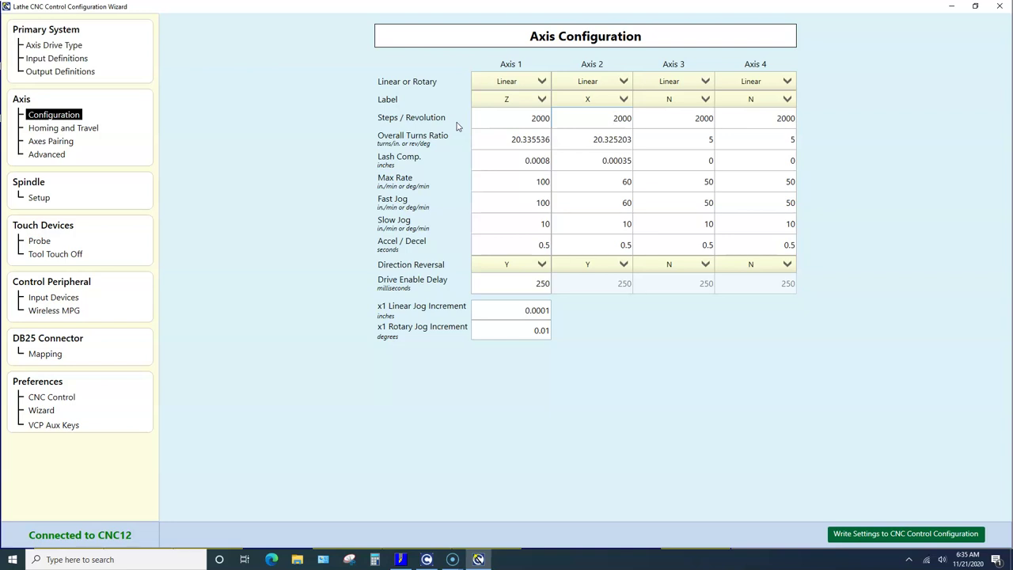
left_click(476, 141)
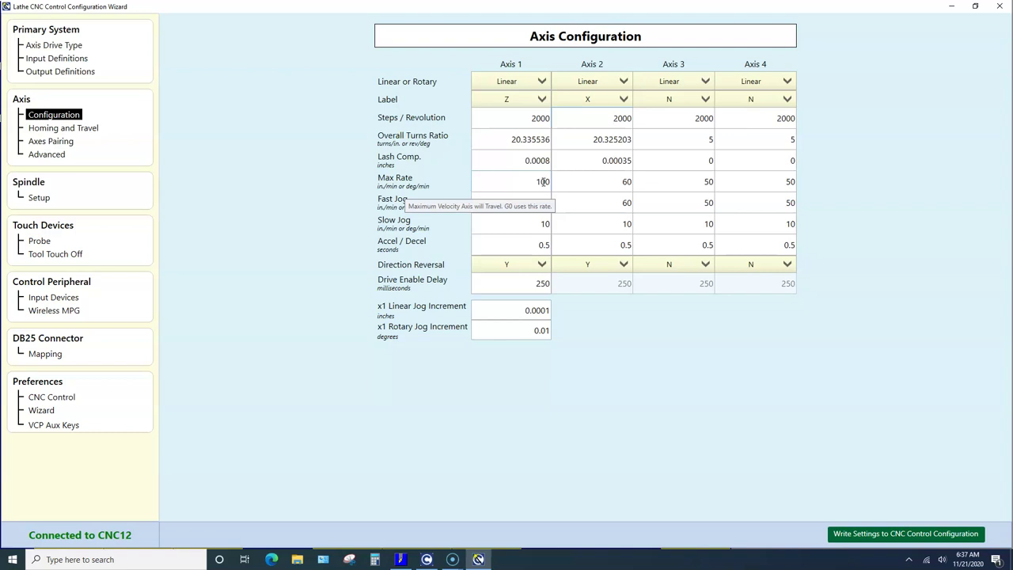
key("Tab")
left_click(522, 187)
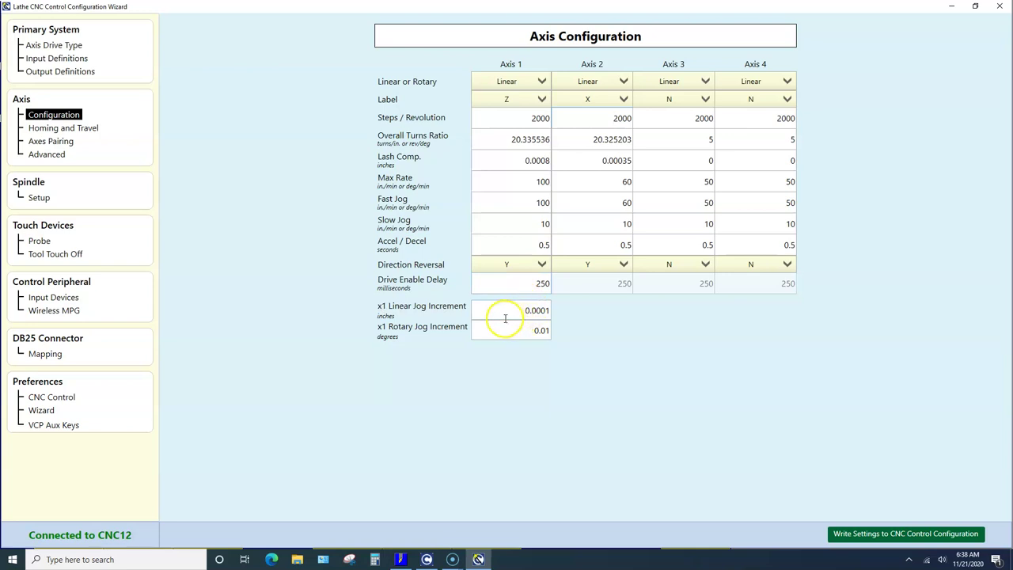
left_click(544, 310)
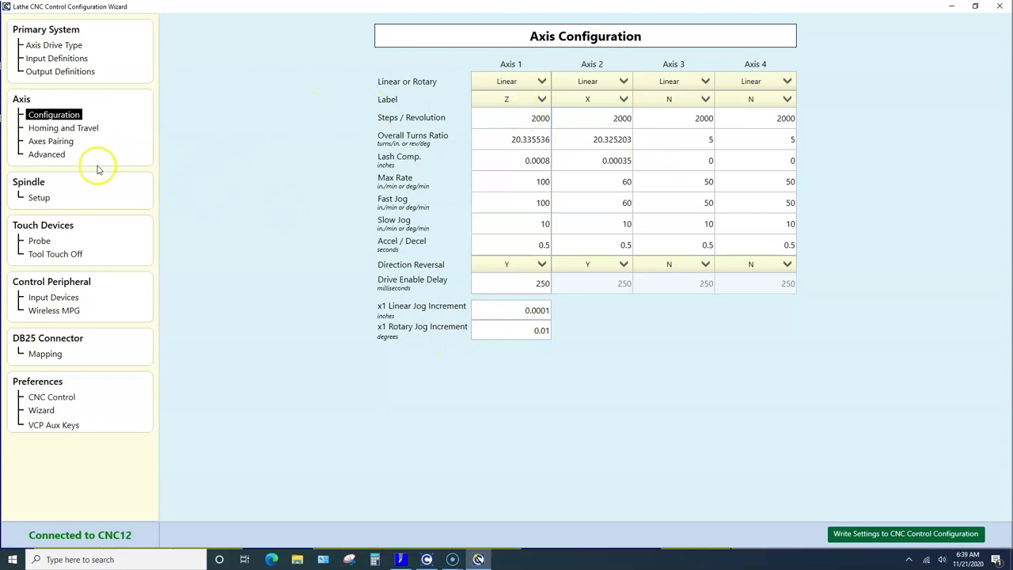
On Homing and Travel, switch to a custom home program, then back to wizard-generated homing.
left_click(86, 129)
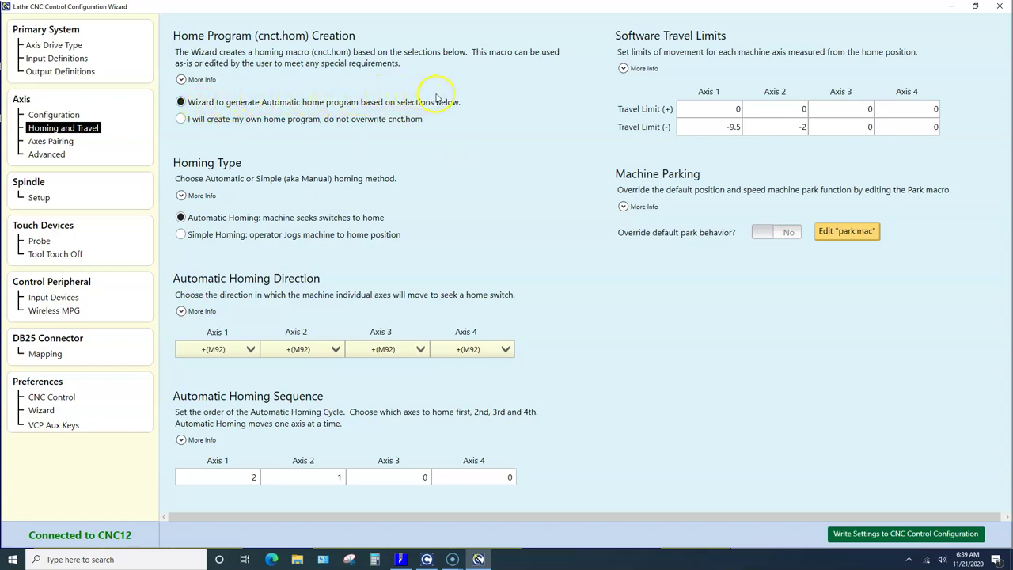
left_click(181, 118)
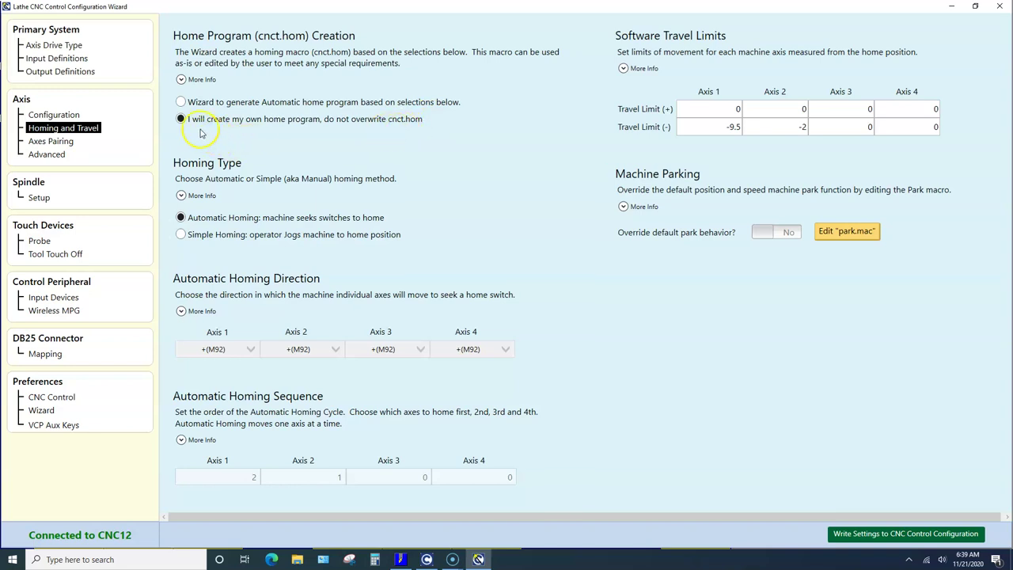
left_click(181, 103)
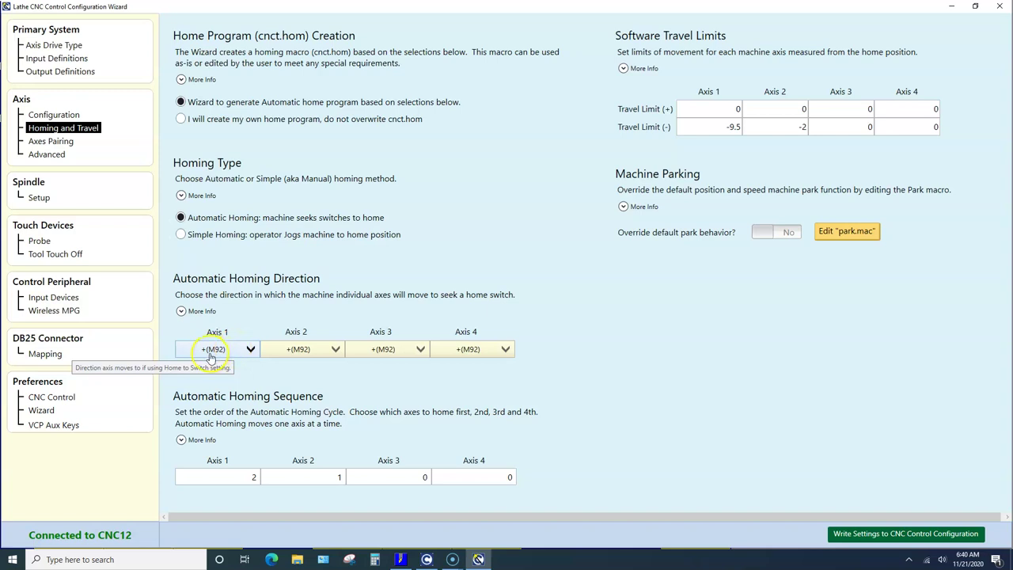
left_click(239, 353)
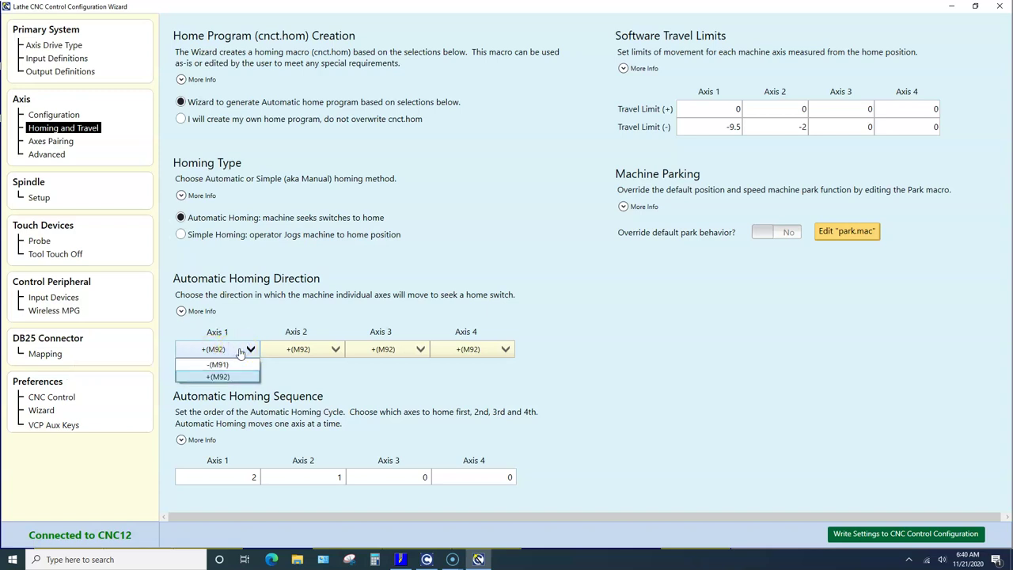
left_click(241, 352)
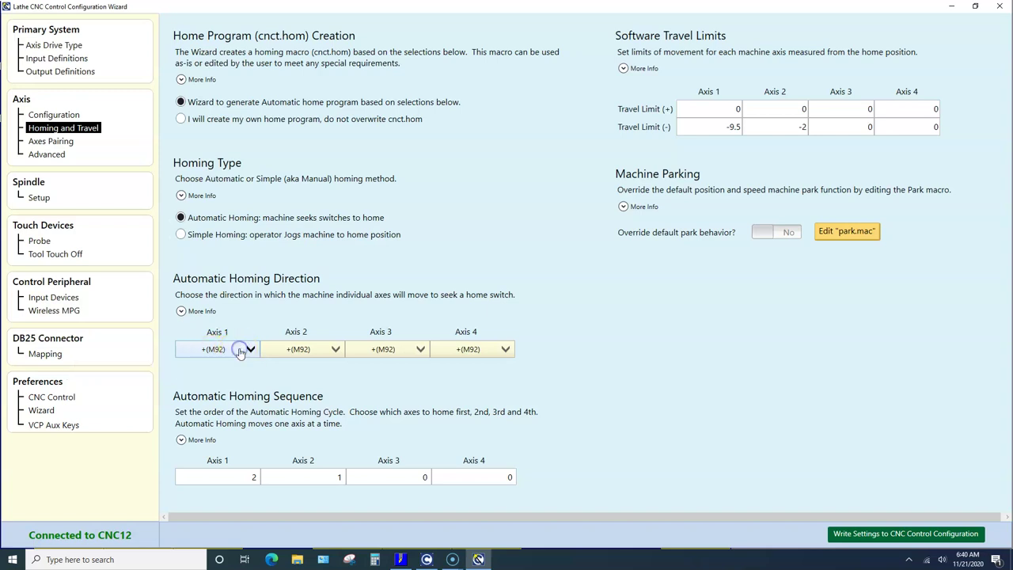
left_click(308, 356)
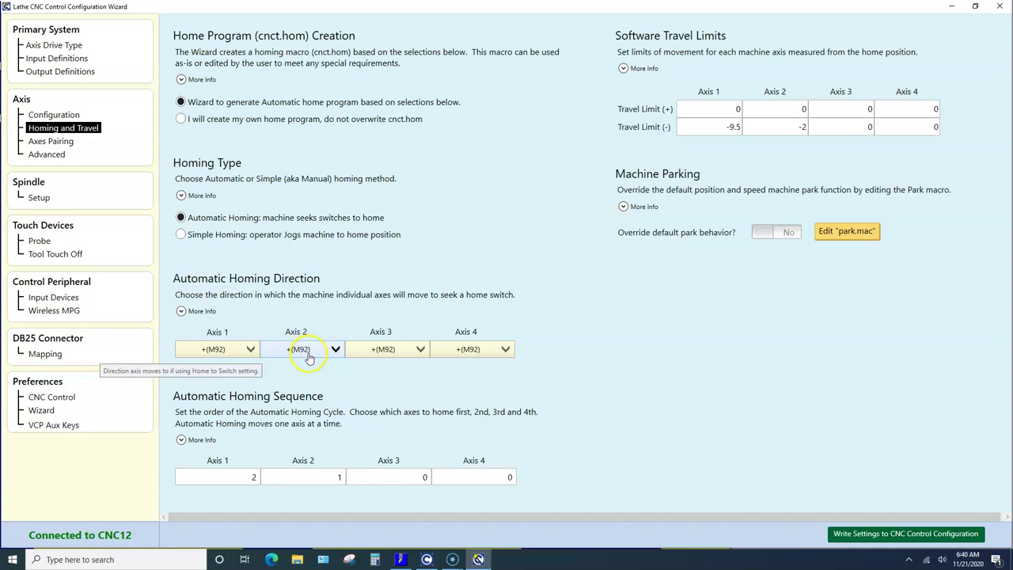
left_click(248, 480)
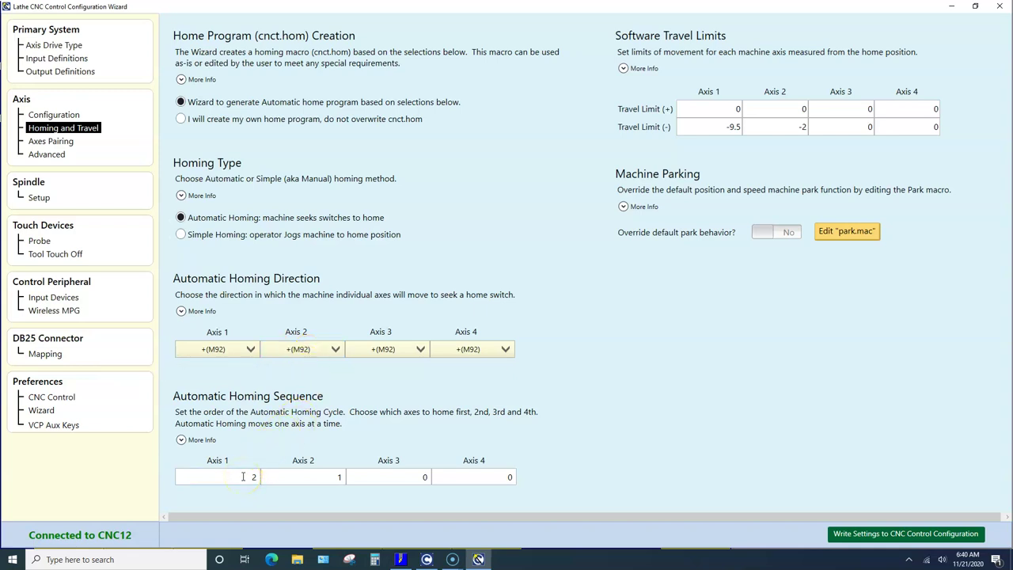
left_click(251, 477)
left_click(294, 471)
left_click(801, 129)
left_click(835, 232)
left_click(841, 235)
left_click(55, 144)
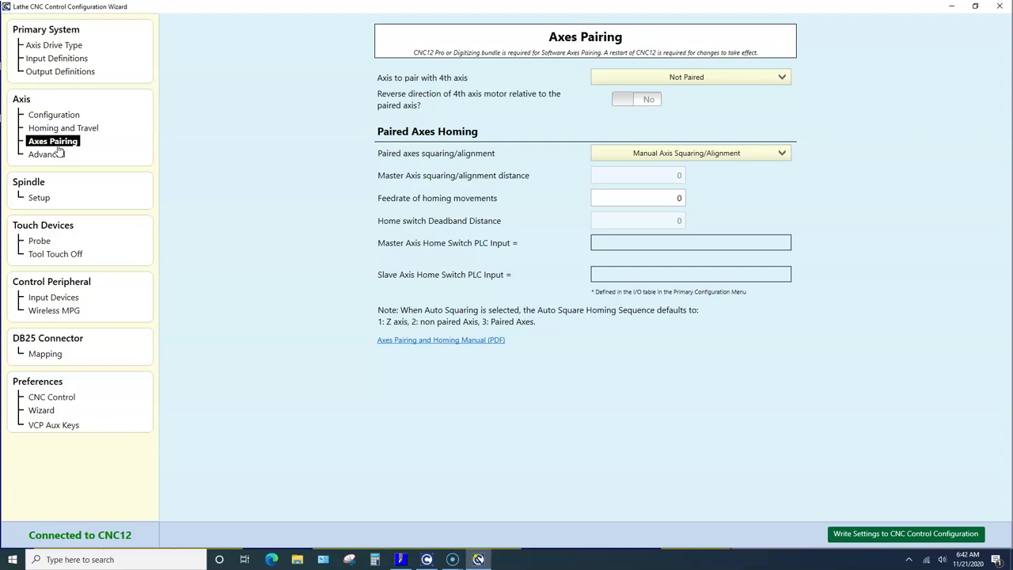
left_click(84, 144)
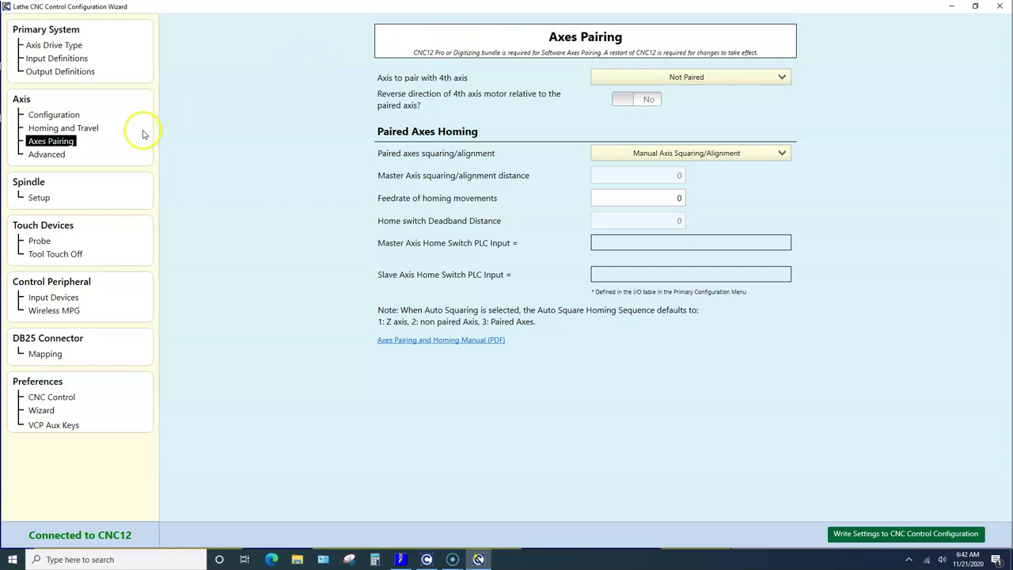
Open Advanced axis settings and view the 100,000, 200,000 and 400,000 steps/second step rates.
left_click(49, 156)
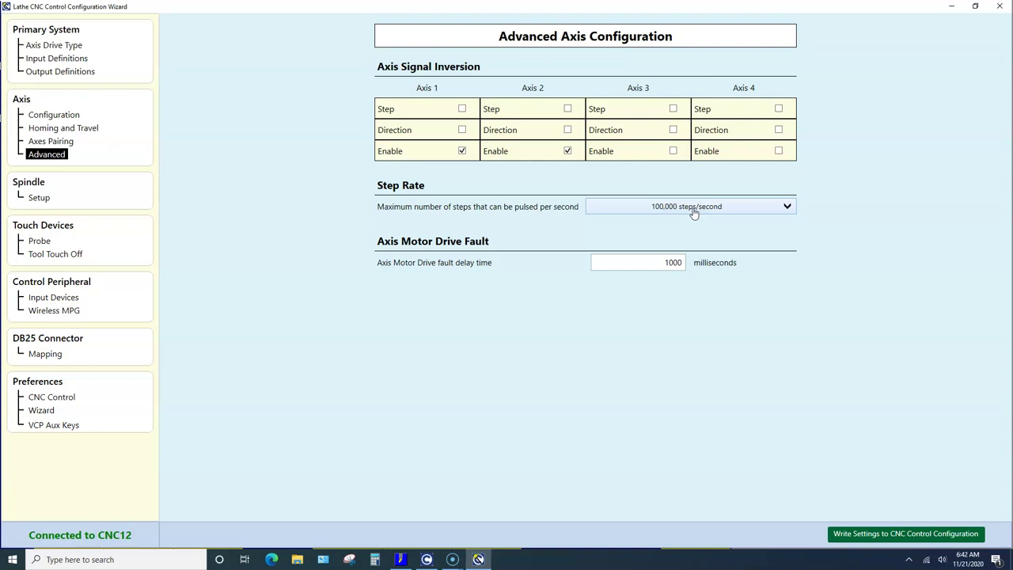
left_click(694, 207)
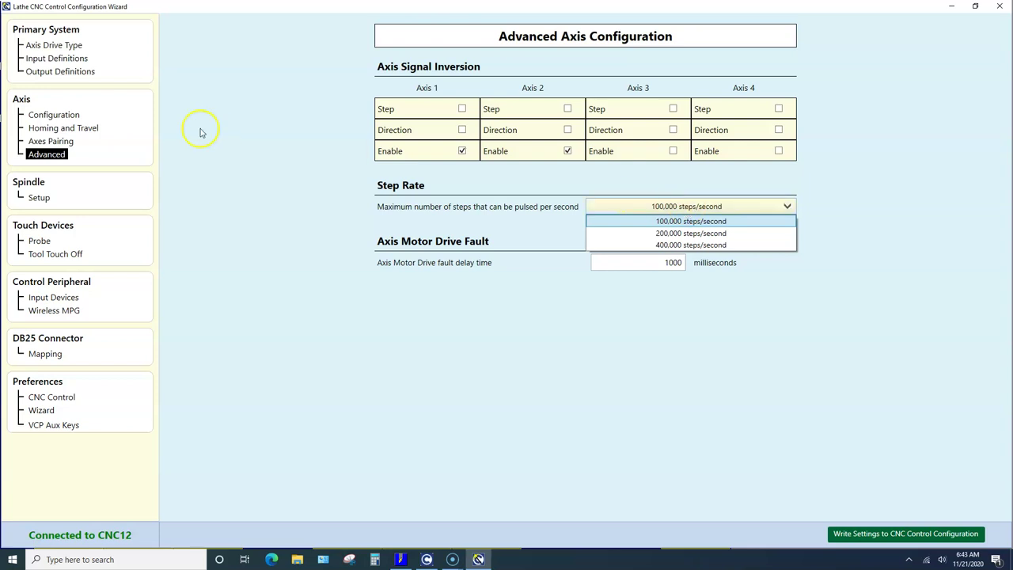
left_click(49, 46)
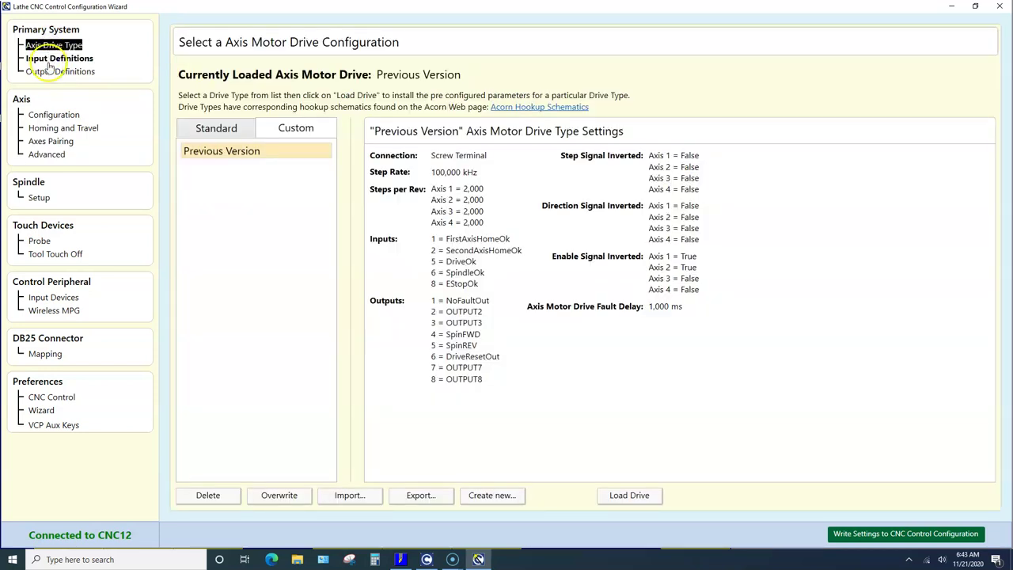
left_click(53, 115)
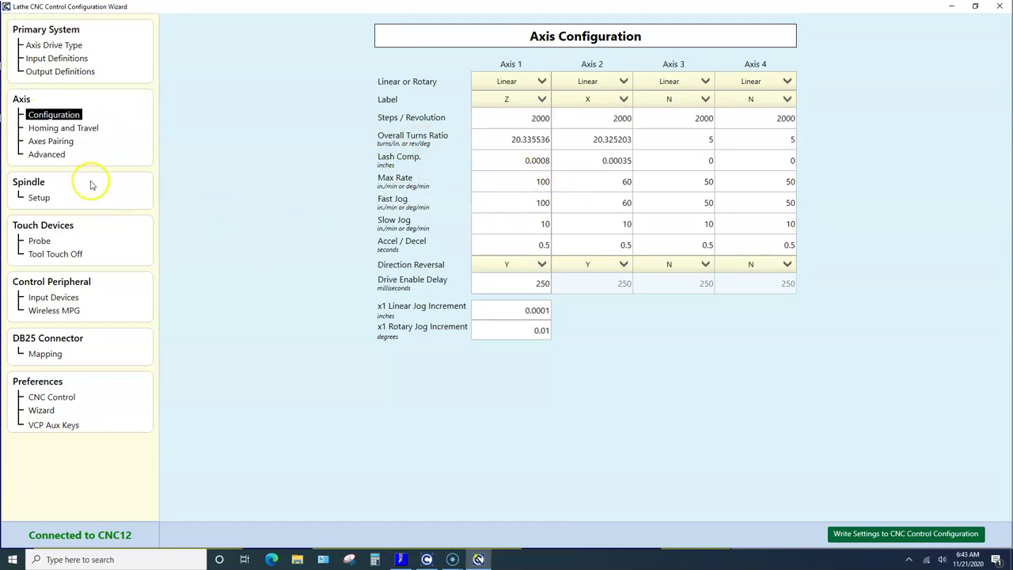
left_click(49, 154)
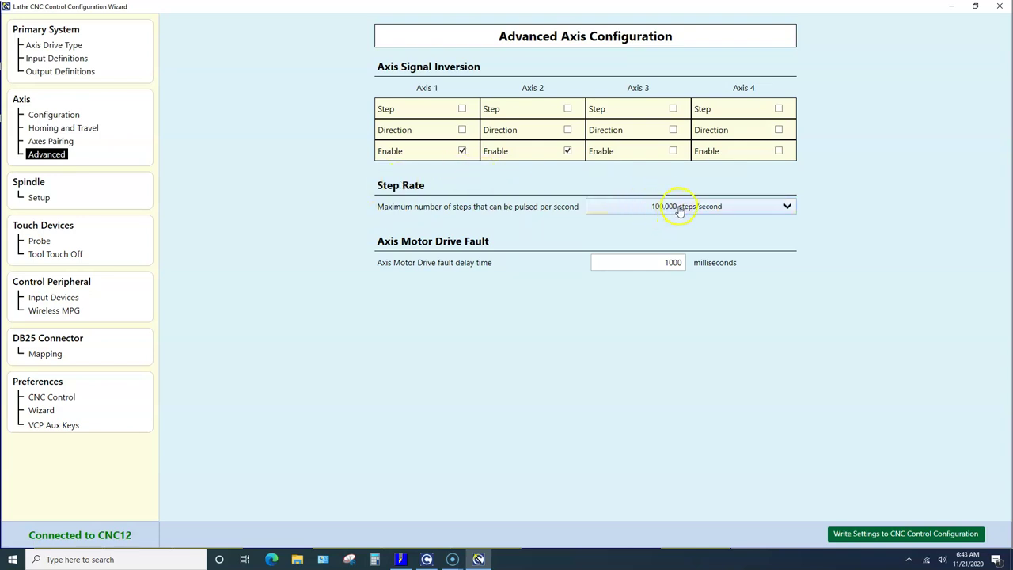
Leave the step rate at 100,000 steps/second, then show Spindle Setup (encoder -4000 counts, 3500 max).
left_click(614, 205)
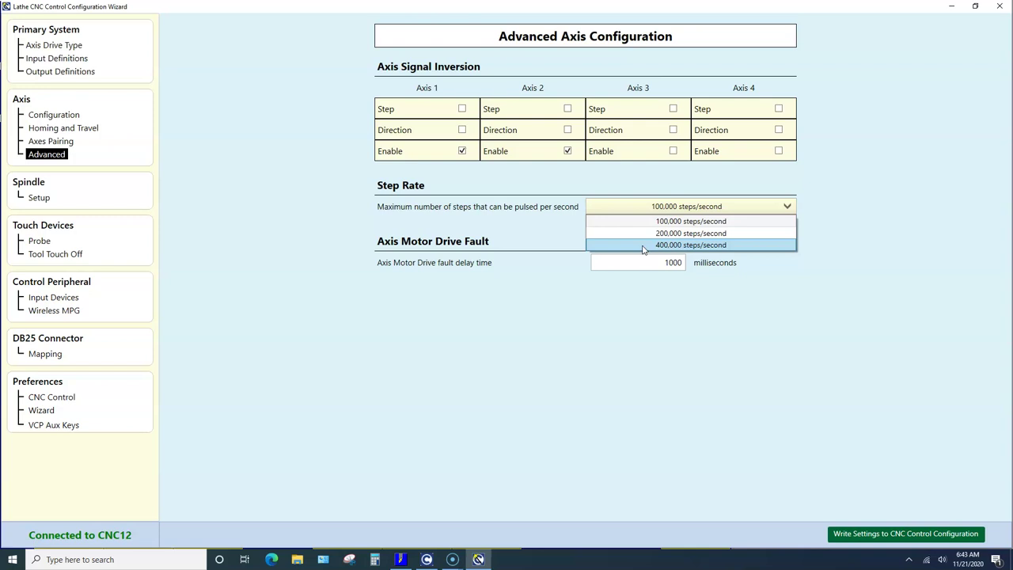
left_click(638, 226)
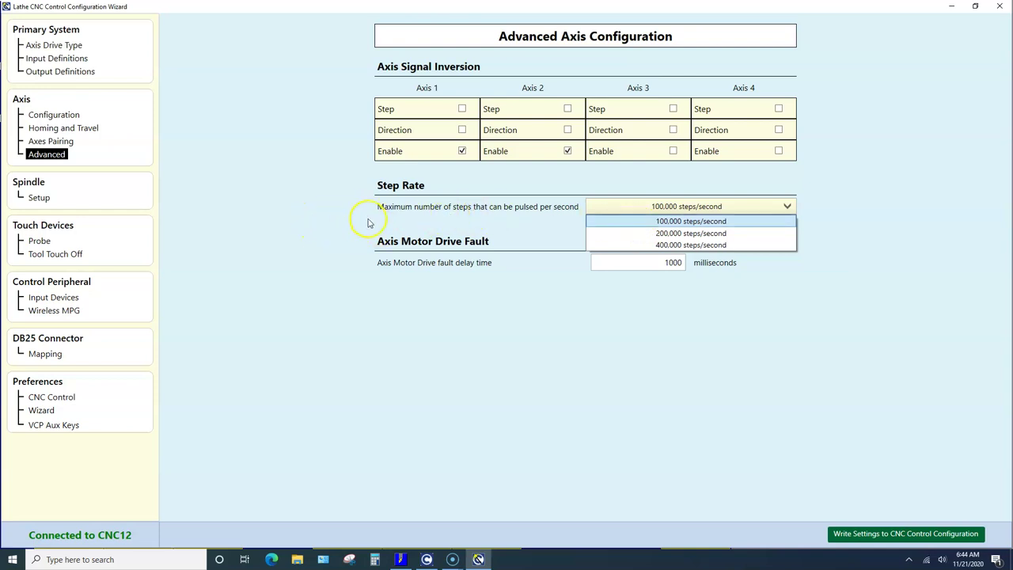
left_click(301, 217)
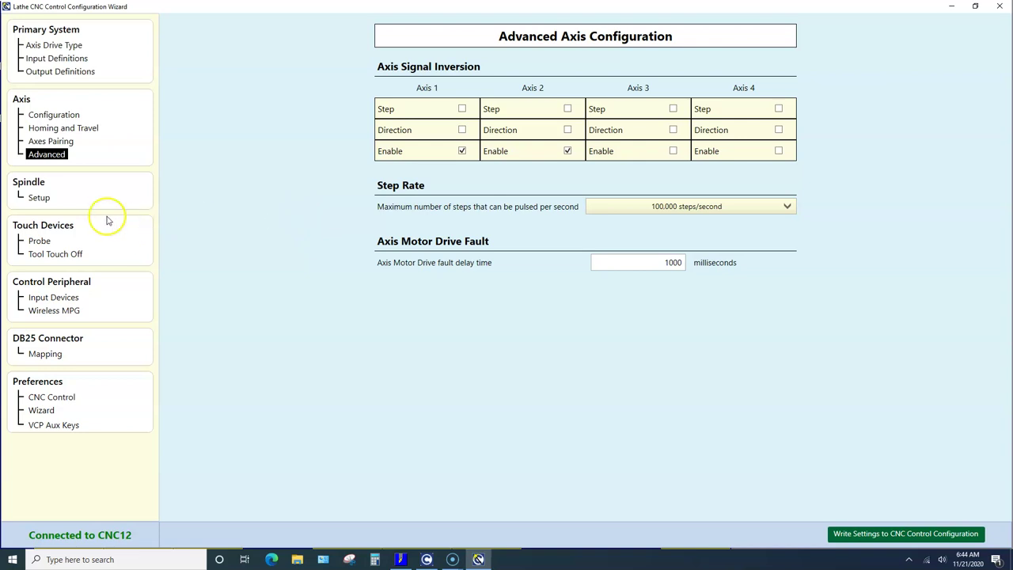
left_click(40, 197)
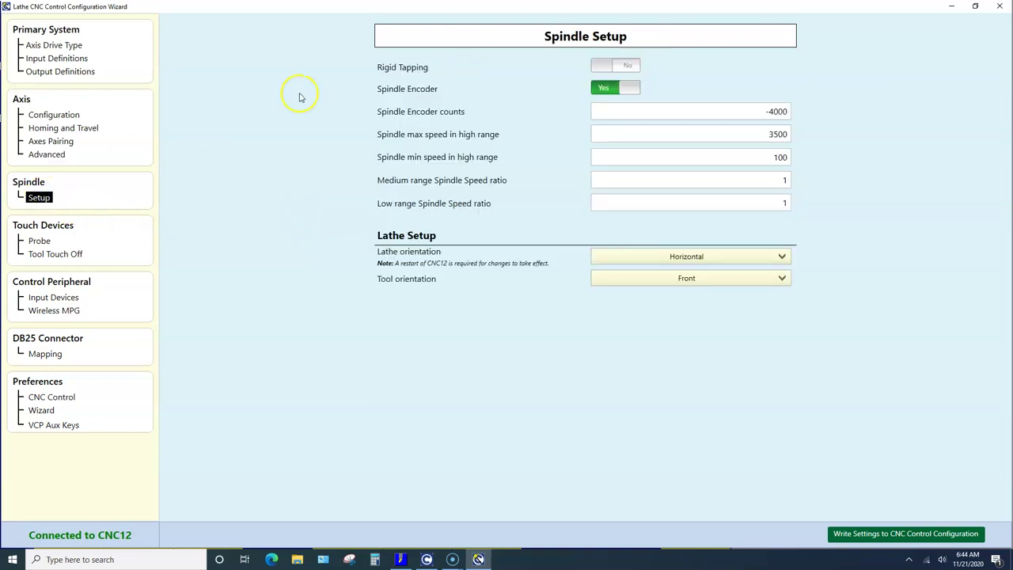
left_click(633, 70)
mouse_move(605, 89)
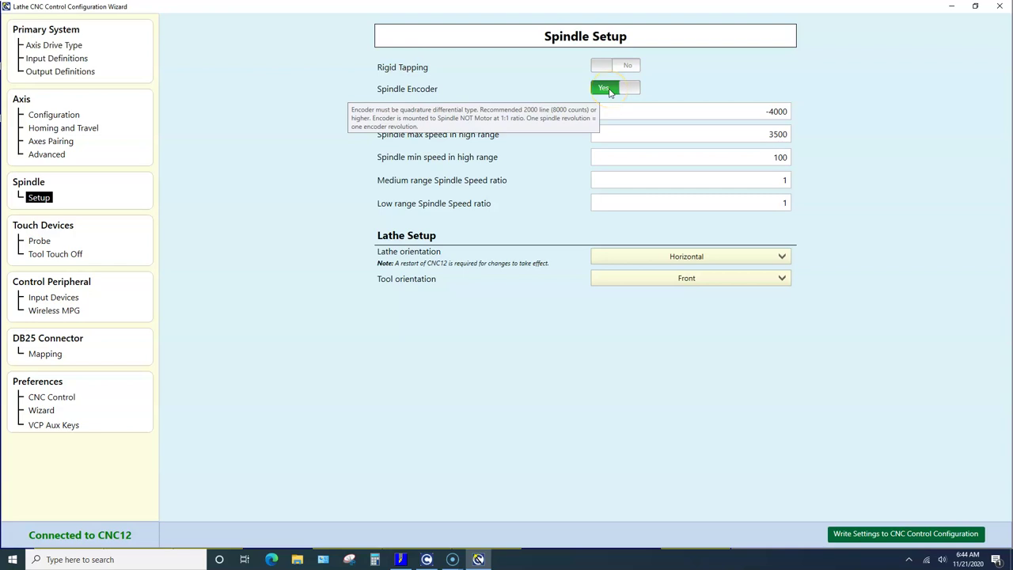
mouse_move(712, 119)
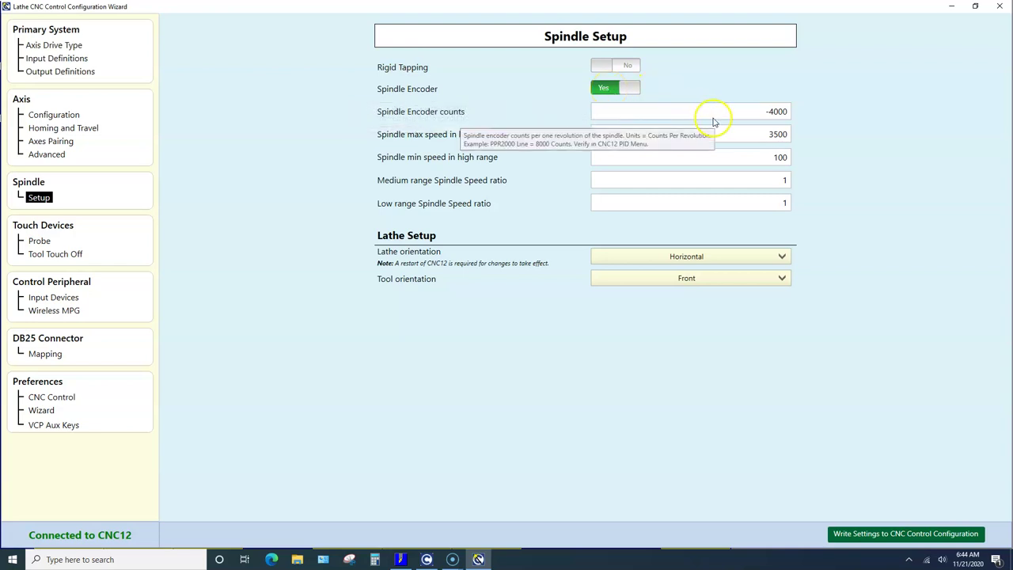
left_click(766, 111)
left_click(772, 112)
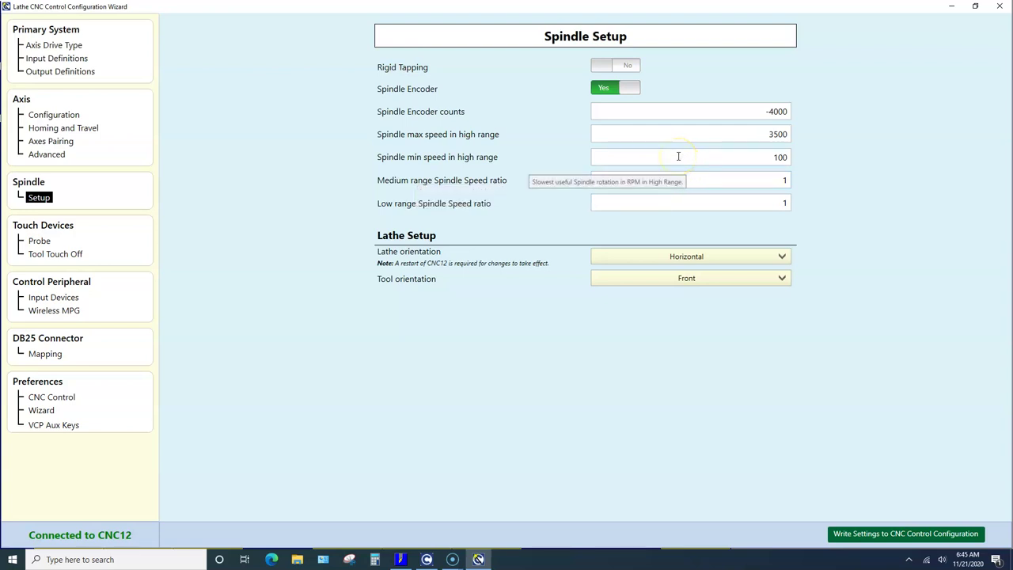
left_click(699, 172)
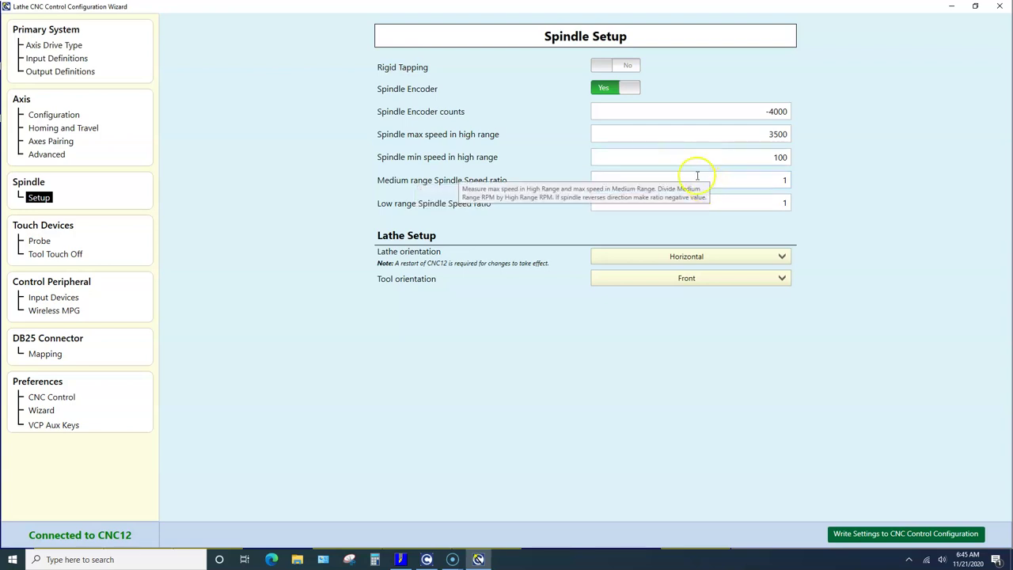
left_click(684, 178)
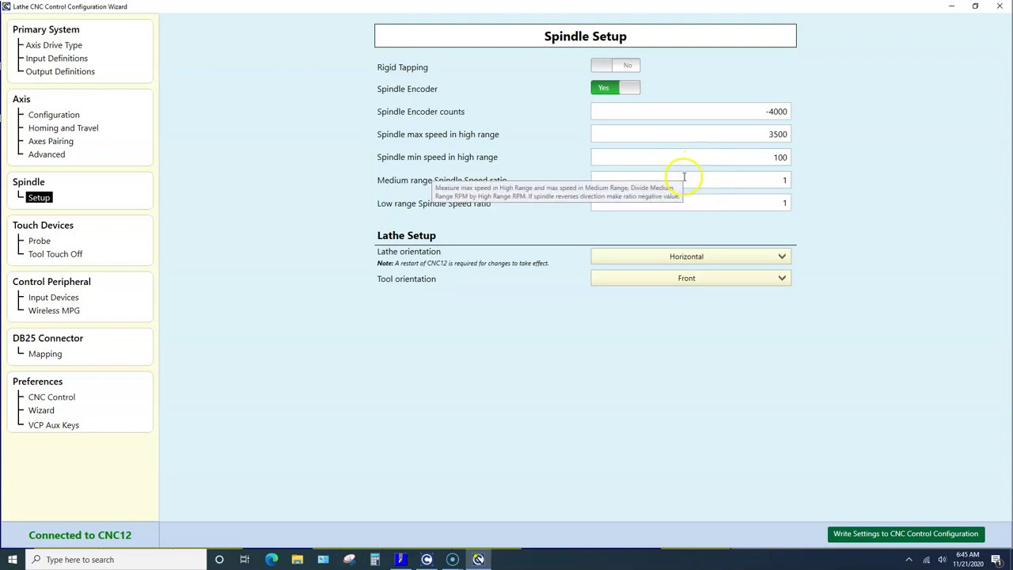
left_click(680, 201)
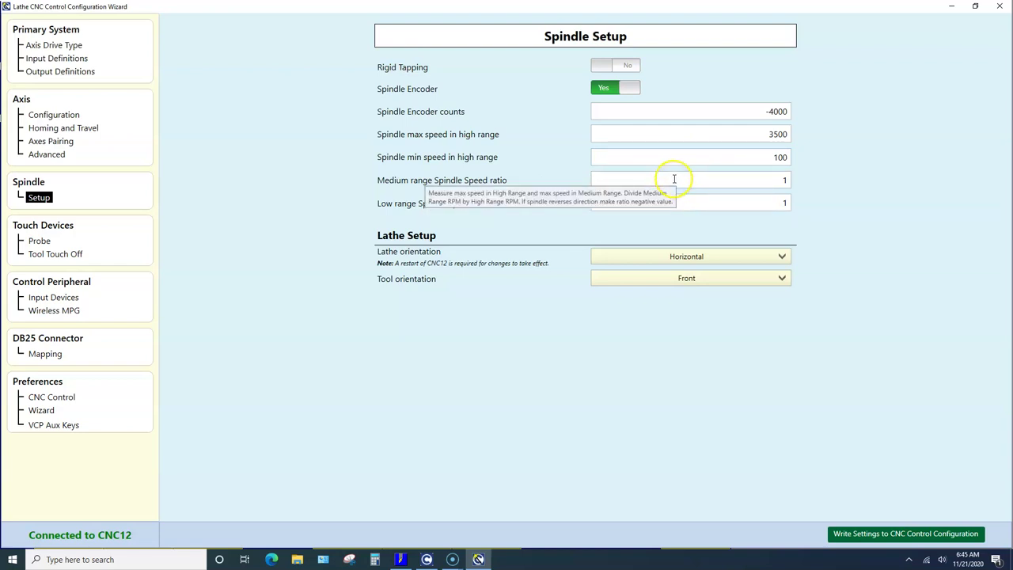
left_click(671, 197)
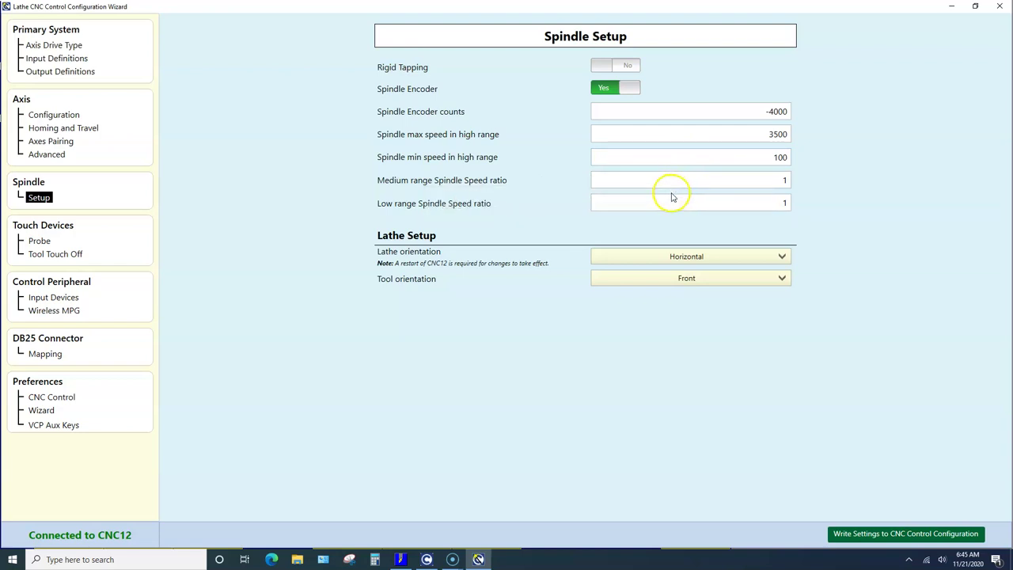
left_click(639, 284)
left_click(639, 283)
Look over the Probe settings, then show the mechanical Tool Touch Off configuration.
left_click(39, 242)
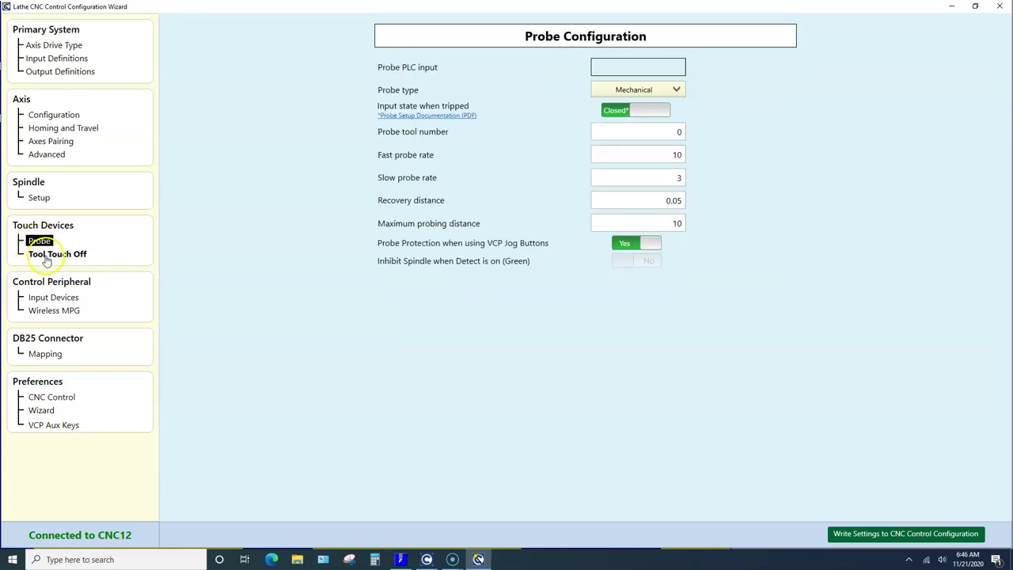
left_click(48, 257)
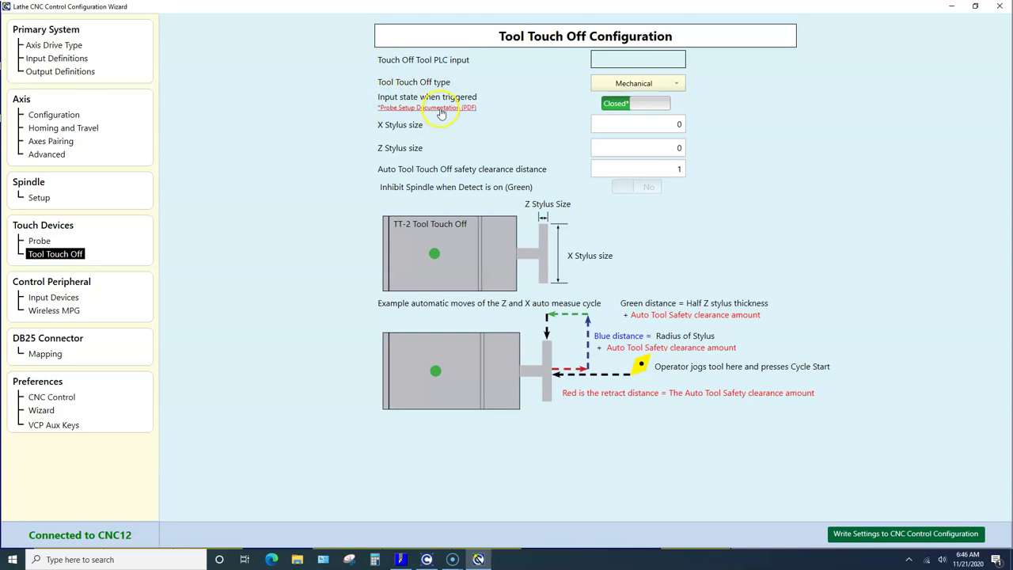
Under Input Devices > Wireless MPG, select WMP-4 and keep MPG performance at Quick Response.
left_click(60, 300)
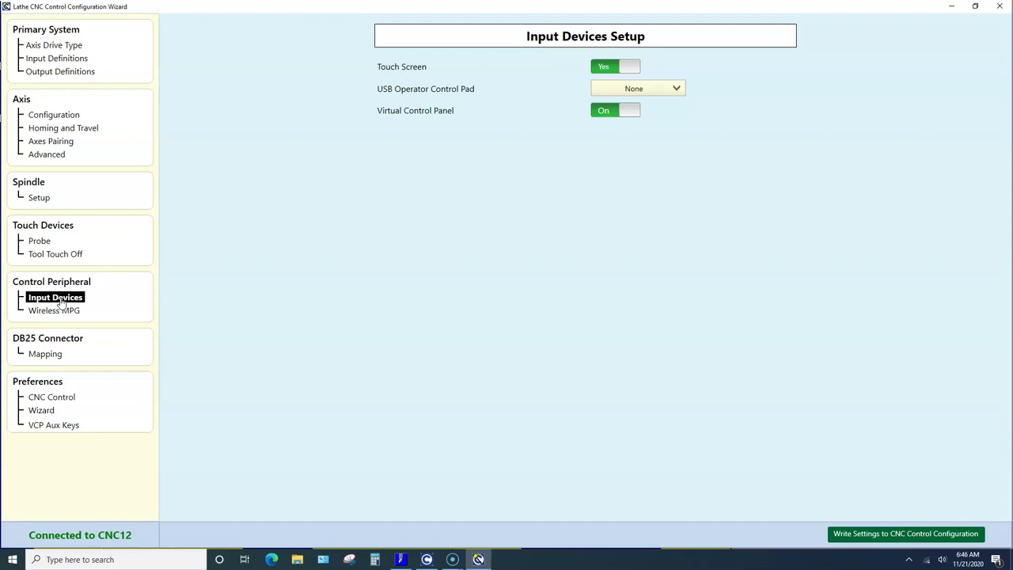
left_click(53, 313)
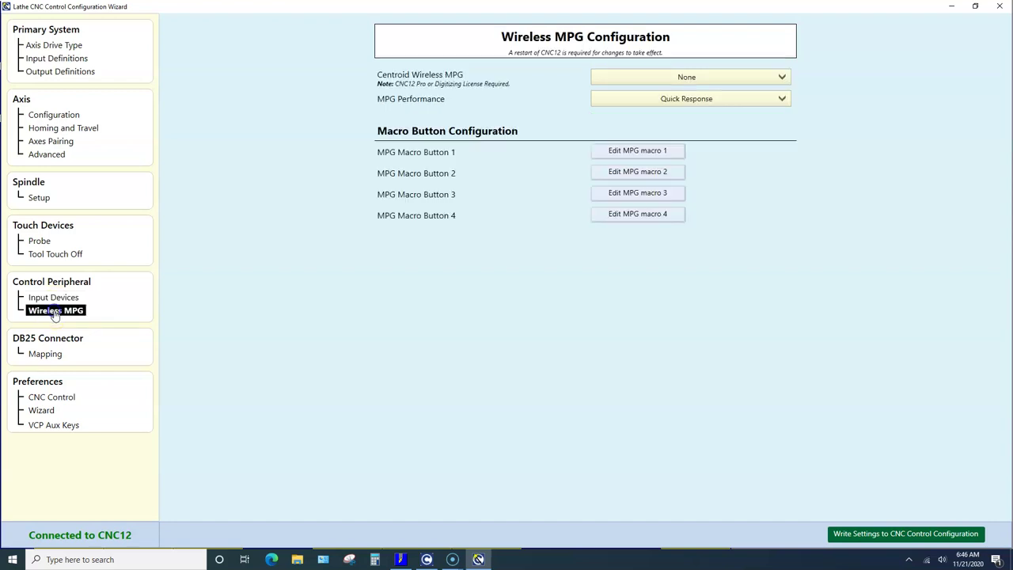
left_click(651, 79)
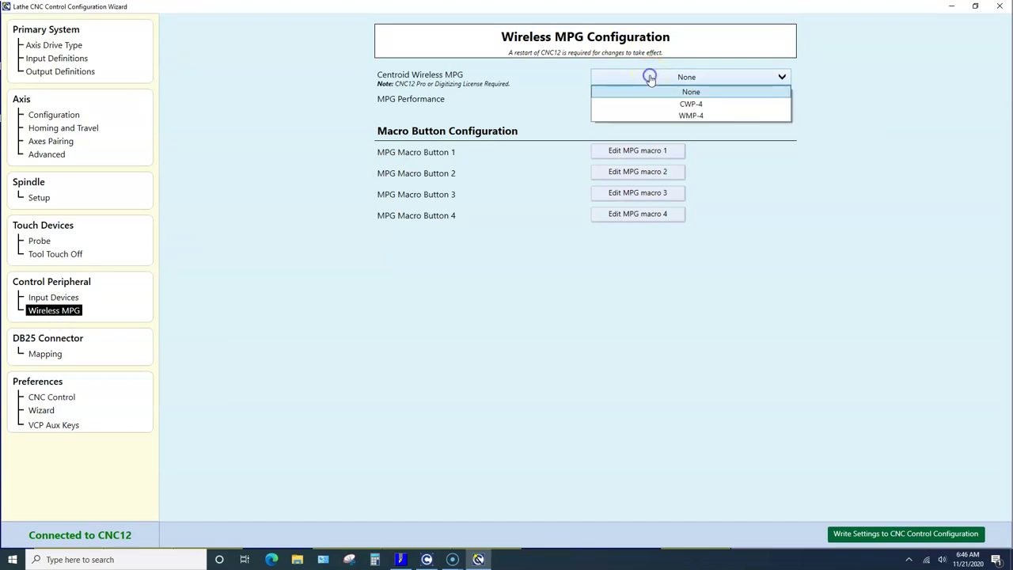
left_click(662, 116)
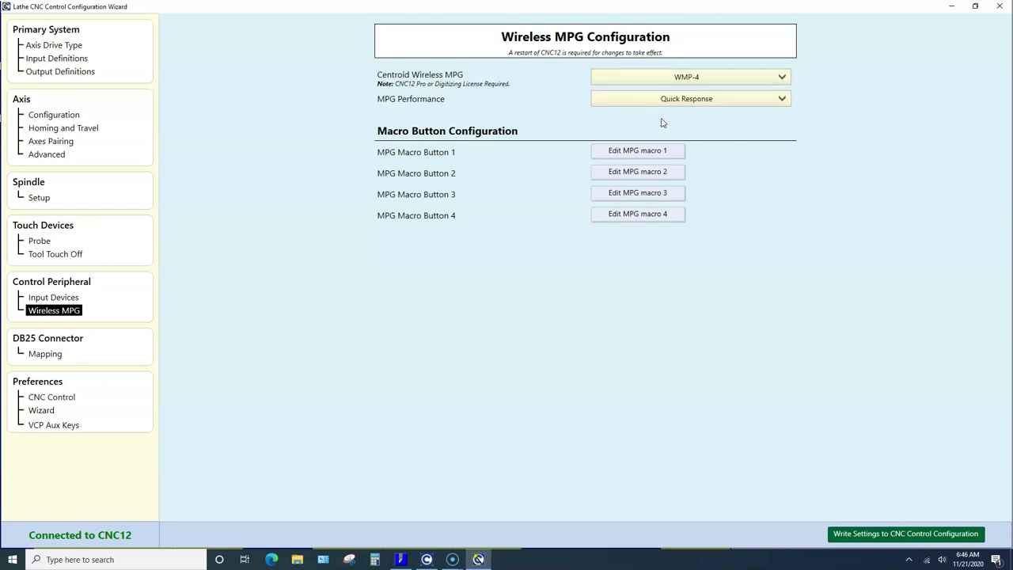
left_click(670, 104)
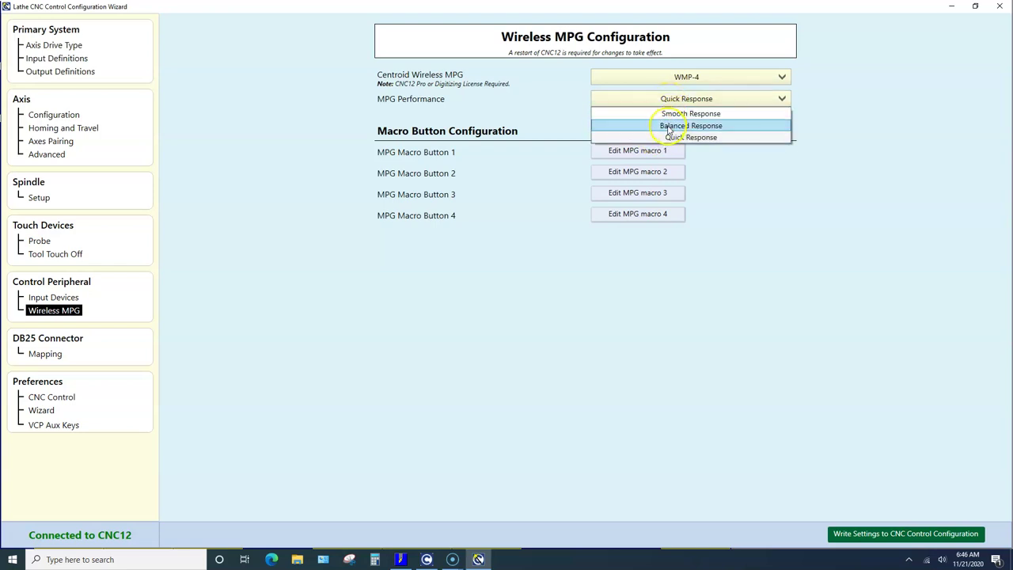
left_click(662, 101)
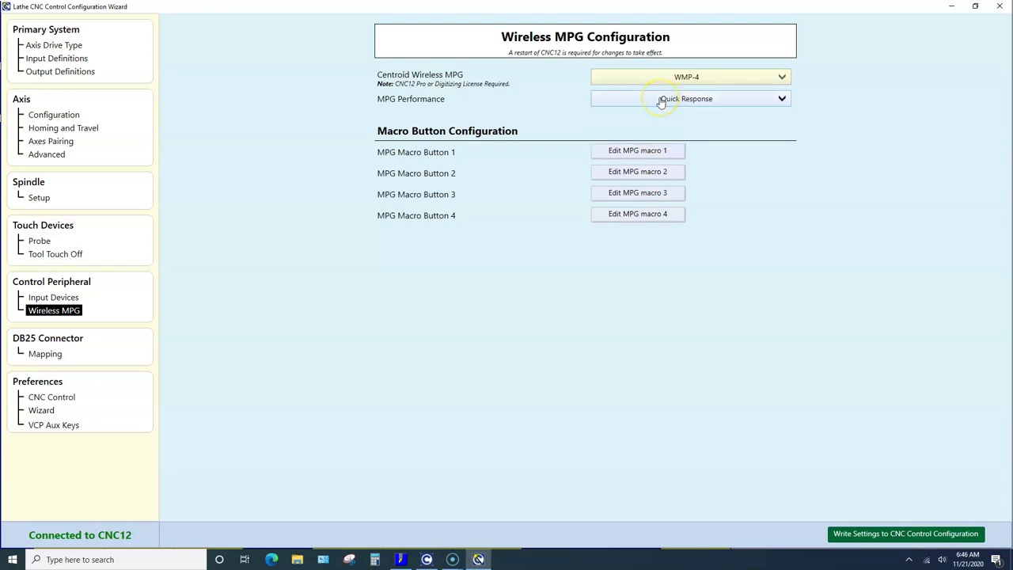
Show the DB25 Signal Mapping page, leaving step and direction output on Screw Terminal.
left_click(44, 354)
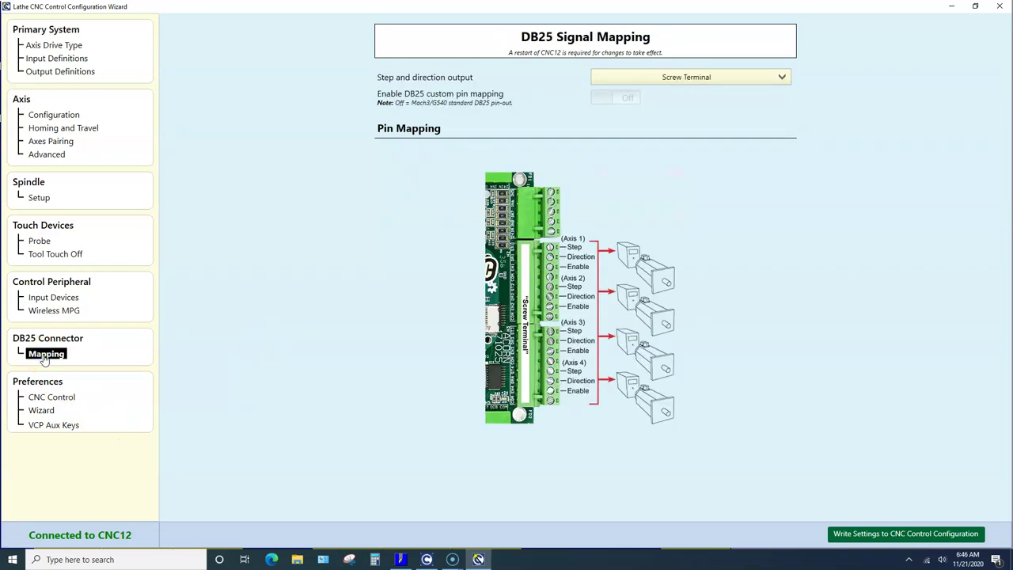
left_click(614, 79)
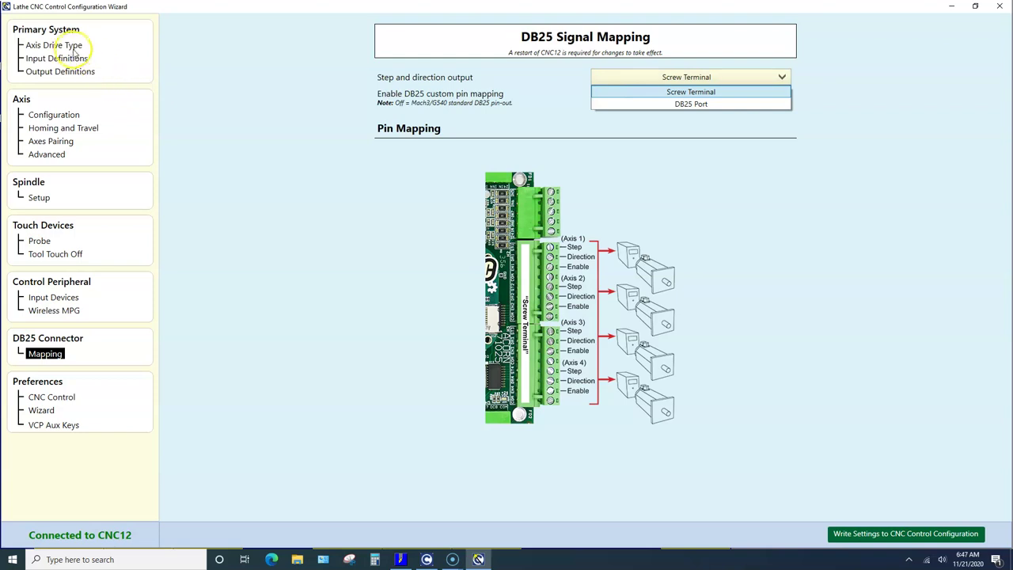
left_click(674, 93)
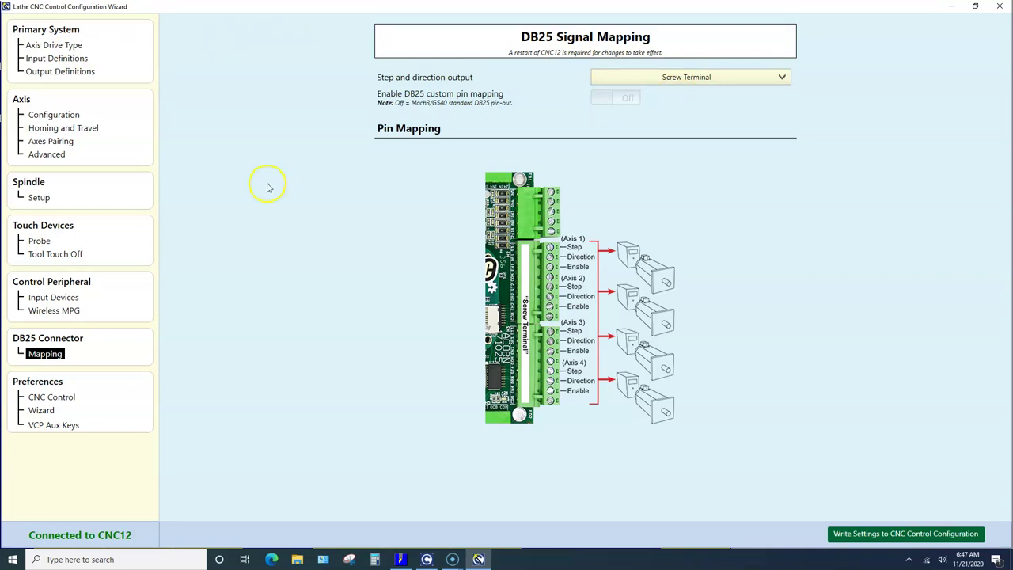
Open CNC Control preferences and check the feedrate override maximum of 200 percent.
left_click(53, 398)
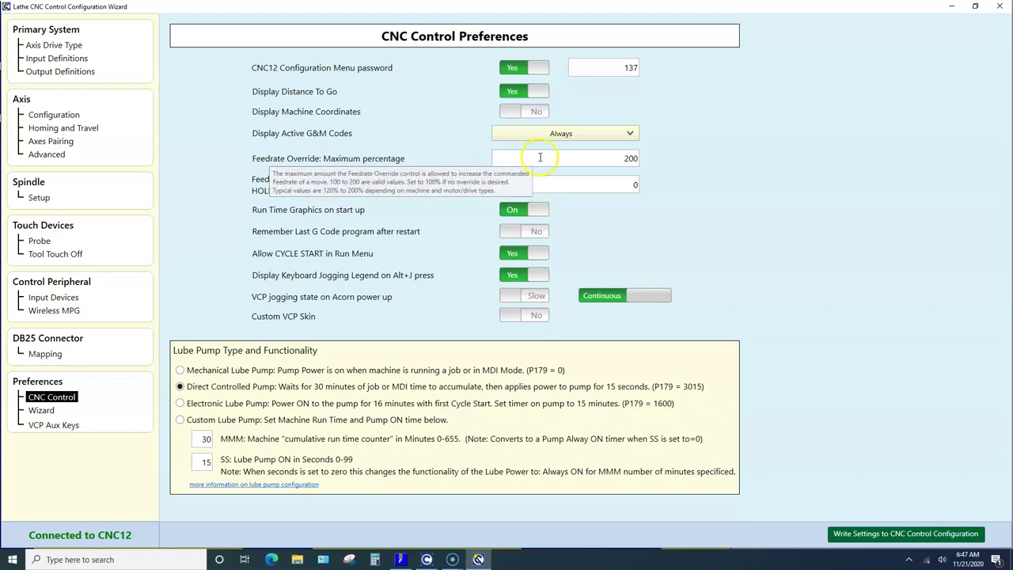
left_click(608, 157)
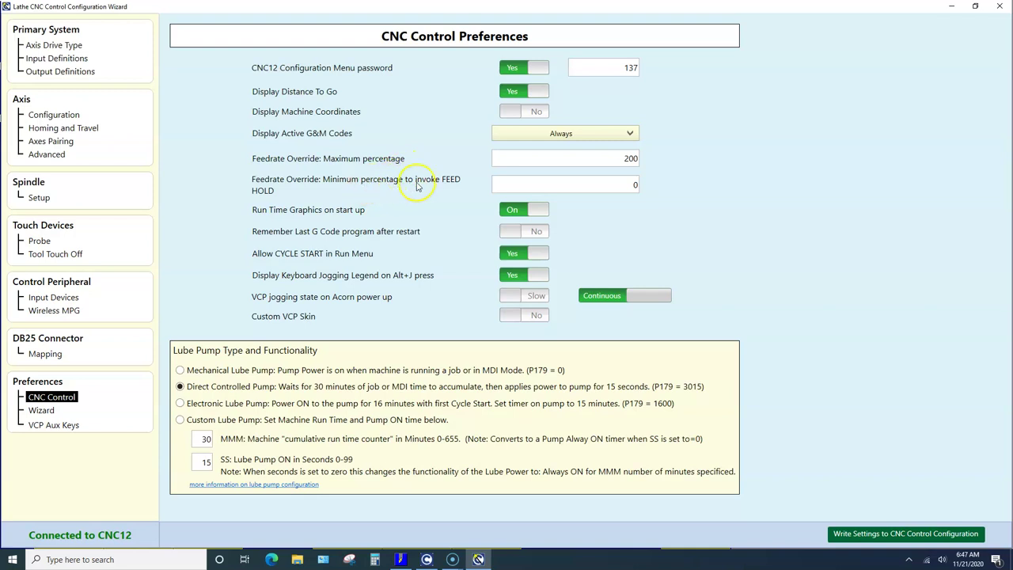
mouse_move(609, 184)
left_click(659, 294)
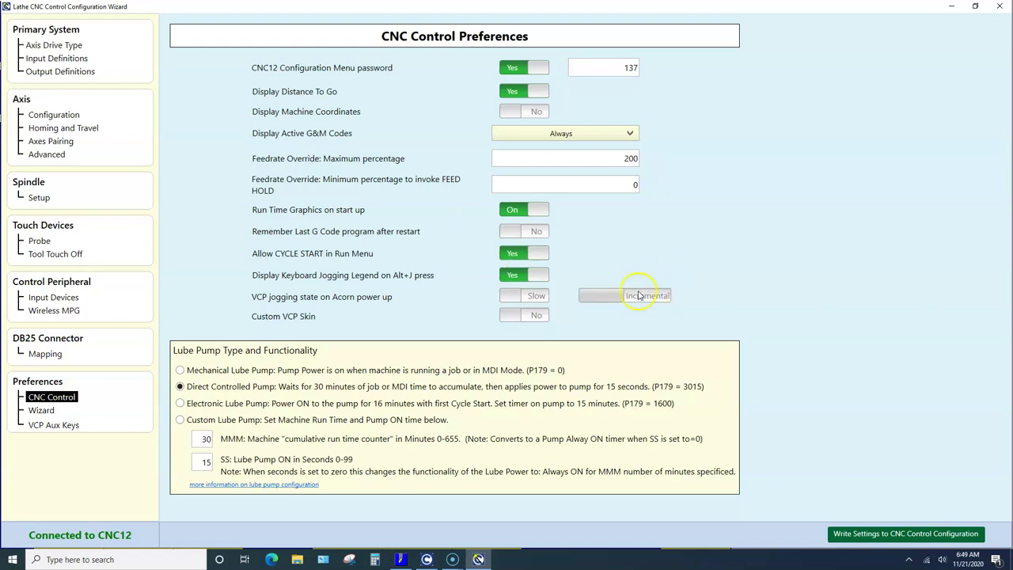
left_click(540, 303)
left_click(595, 293)
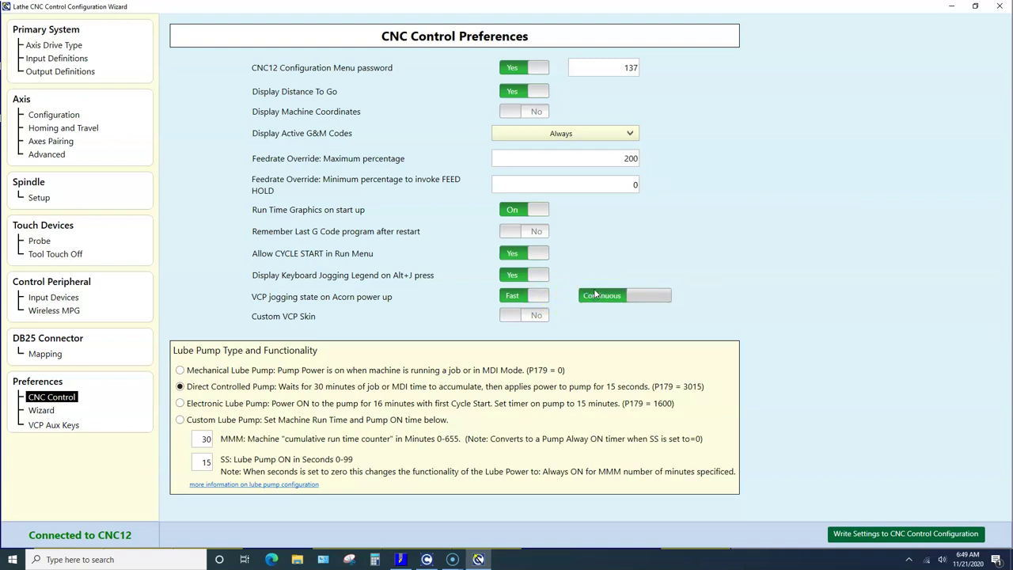
left_click(525, 303)
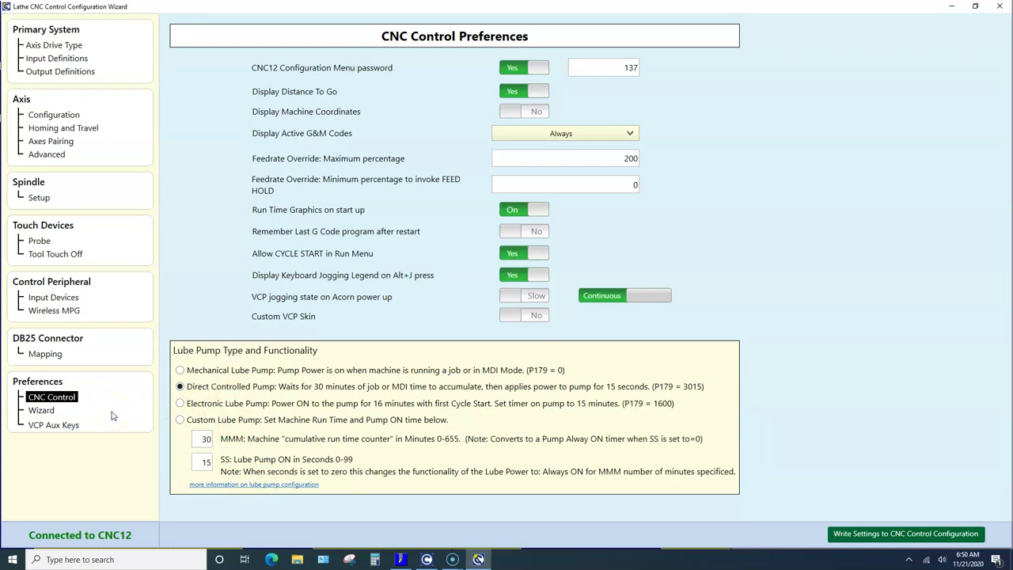
Review the Wizard preferences, then show the VCP Aux Keys macro assignments for keys 6, 7, 8, 10, 16.
left_click(43, 409)
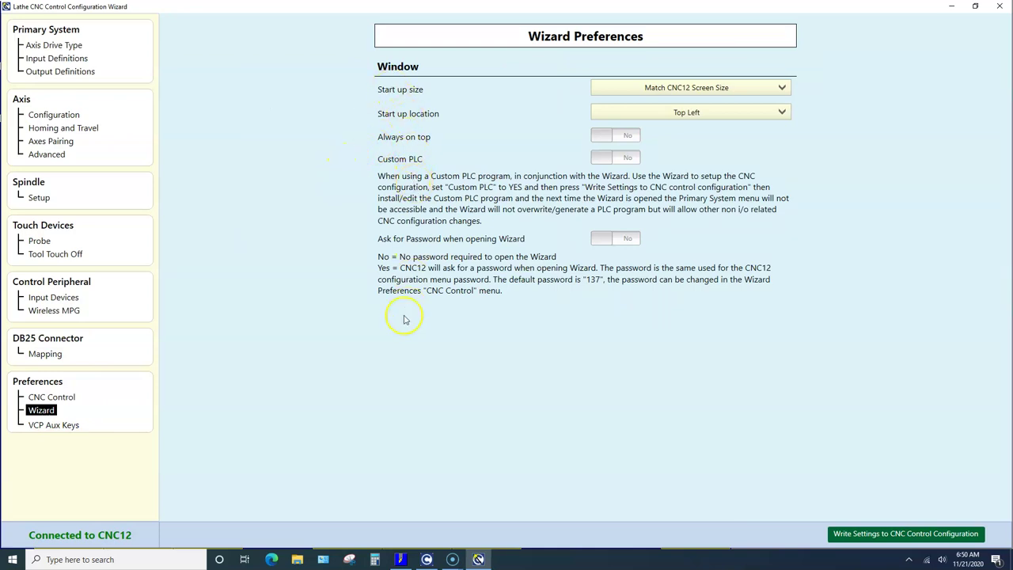
left_click(59, 429)
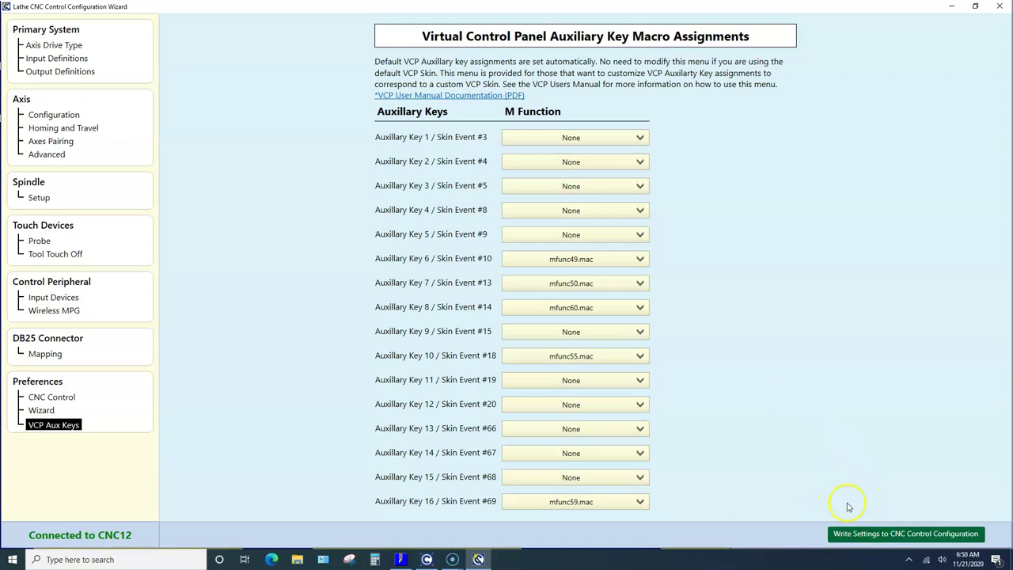
left_click(862, 535)
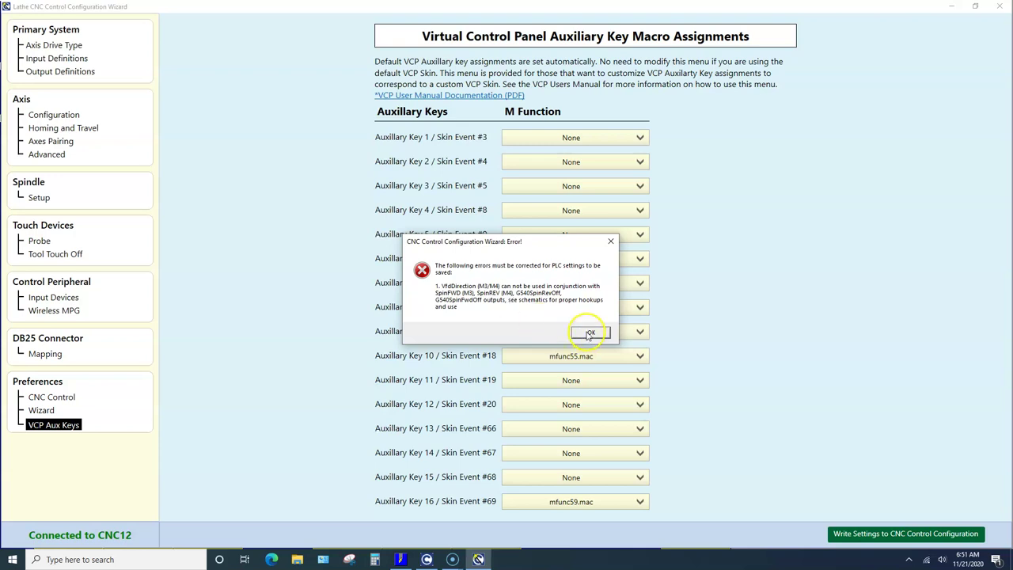
left_click(590, 334)
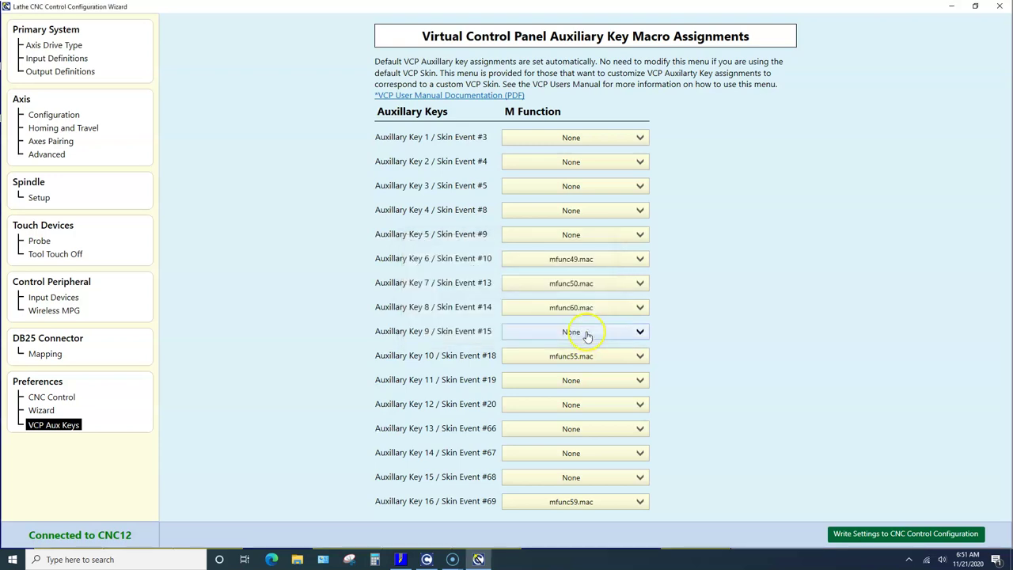
In Output Definitions, drag VFDDirection off OUT6 and place VFDResetOut on OUT6 instead.
left_click(62, 71)
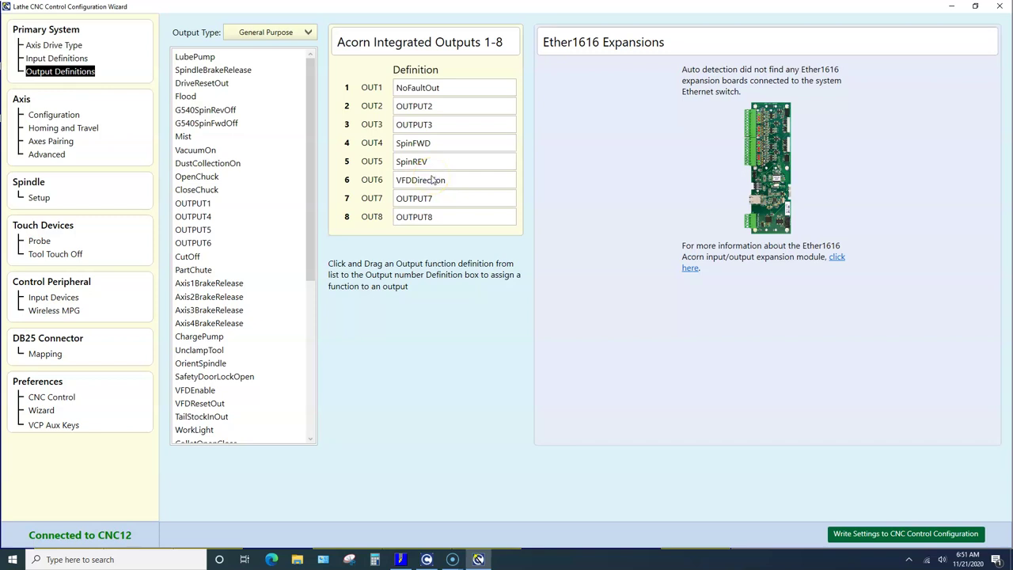
left_click(431, 182)
left_click_drag(432, 182, 768, 391)
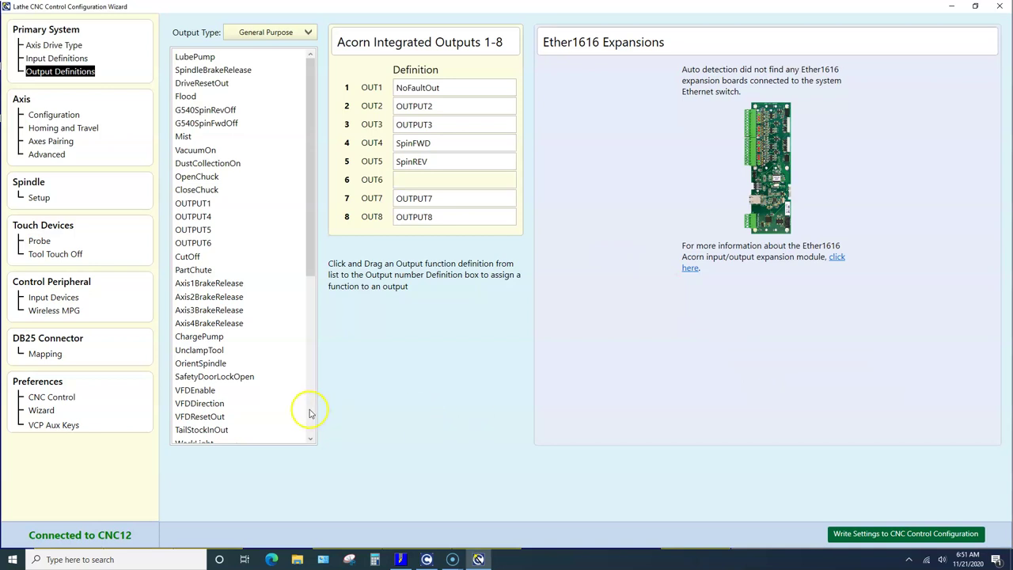
left_click(241, 417)
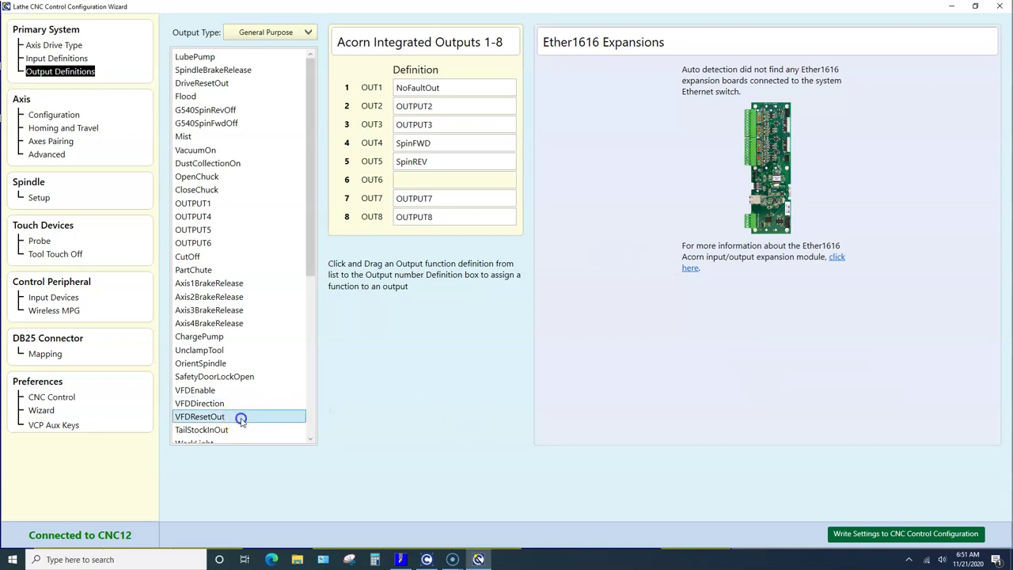
left_click_drag(241, 419, 485, 183)
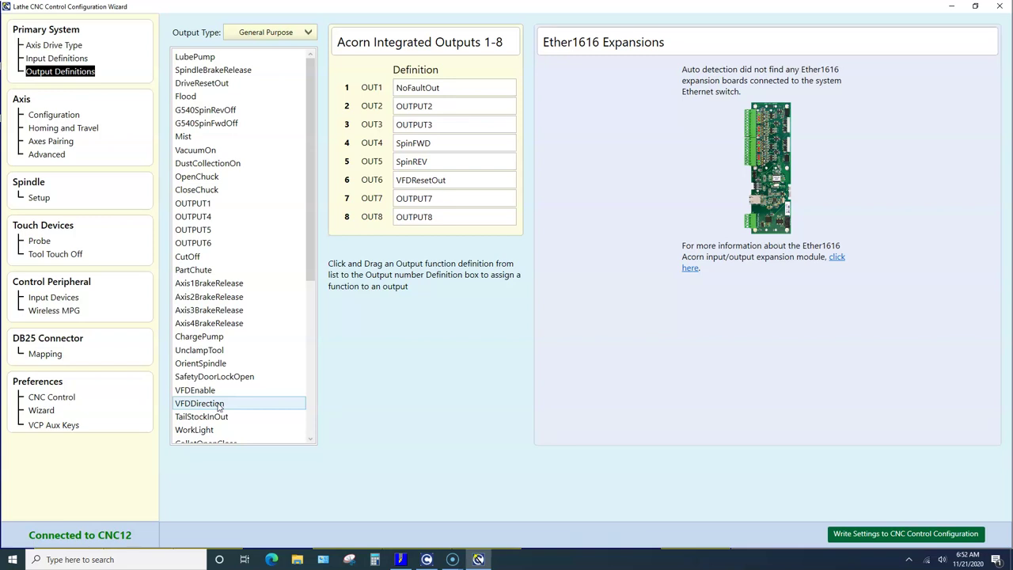
left_click_drag(230, 403, 429, 183)
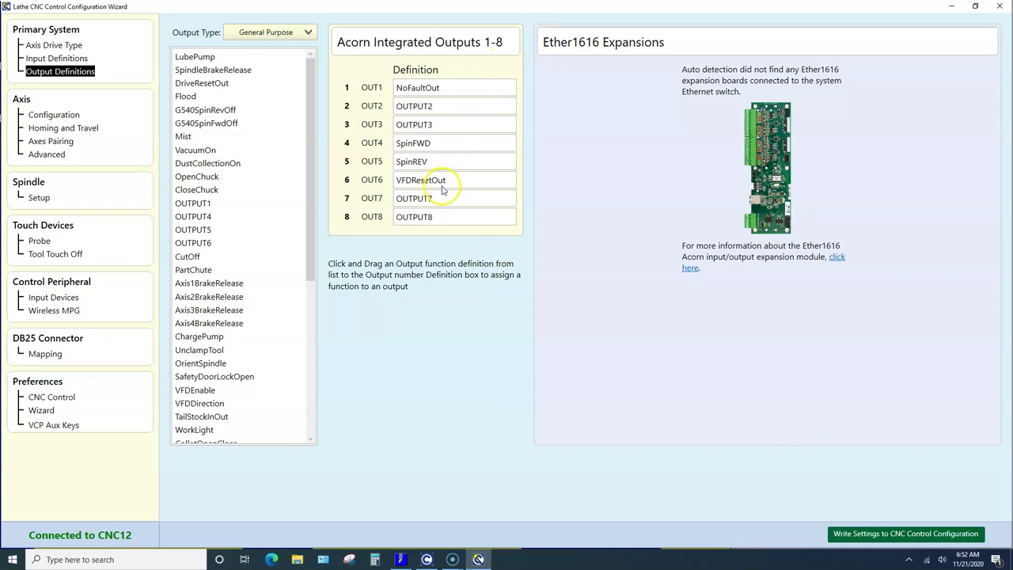
left_click_drag(461, 181, 556, 179)
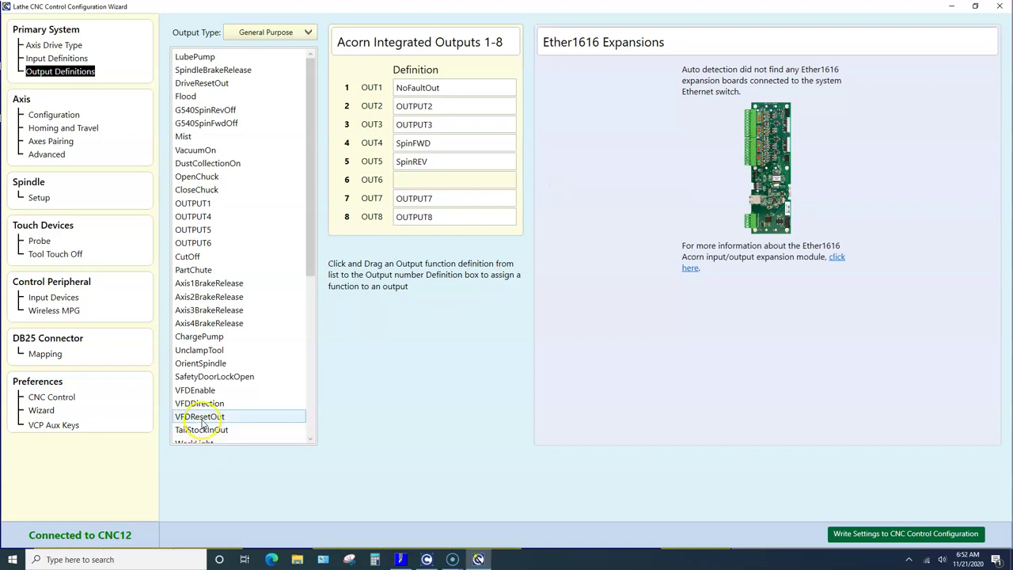
left_click_drag(203, 417, 421, 188)
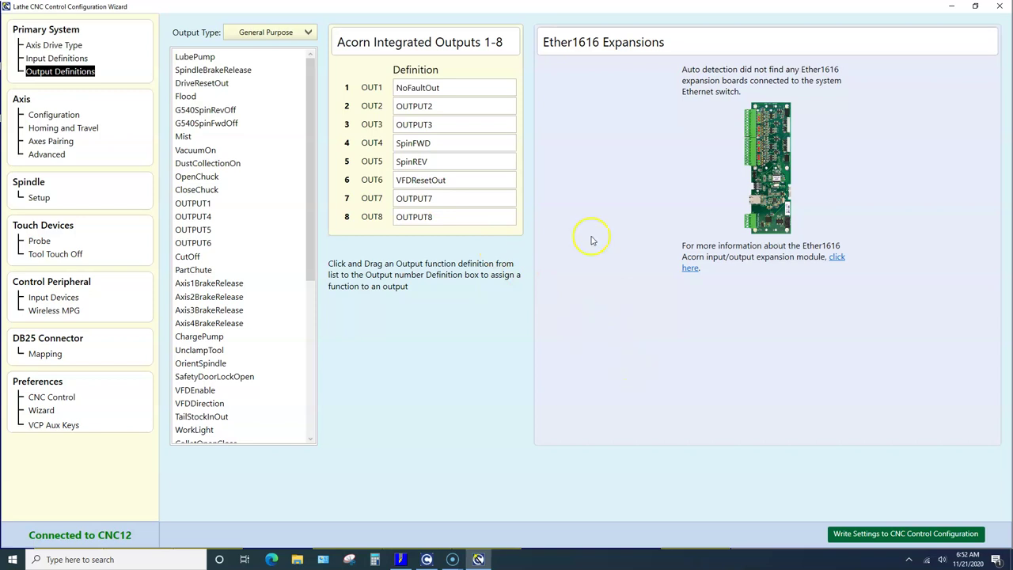
Write the settings to the CNC12 configuration, confirming and acknowledging the PLC restart warning.
left_click(895, 535)
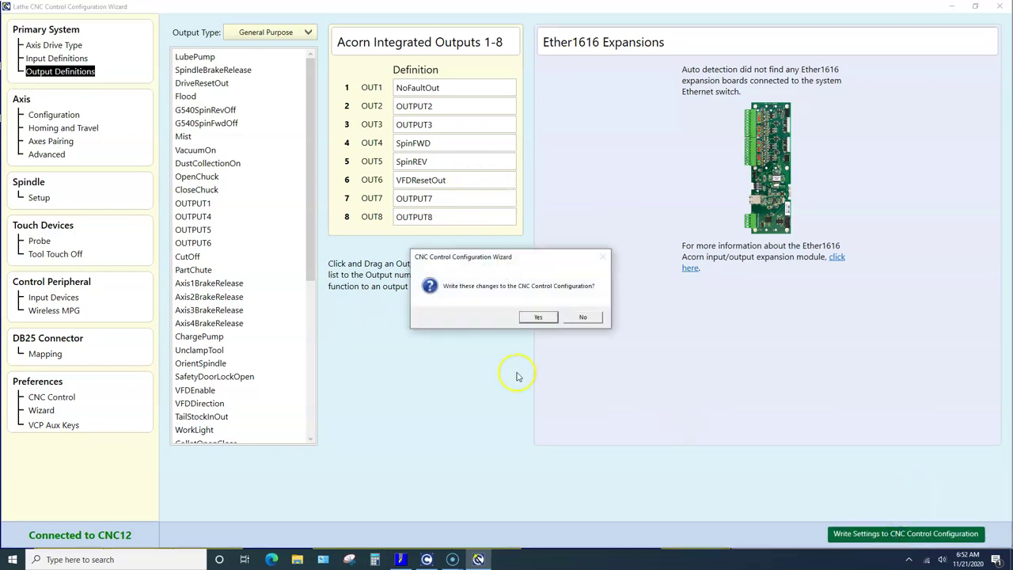
left_click(537, 317)
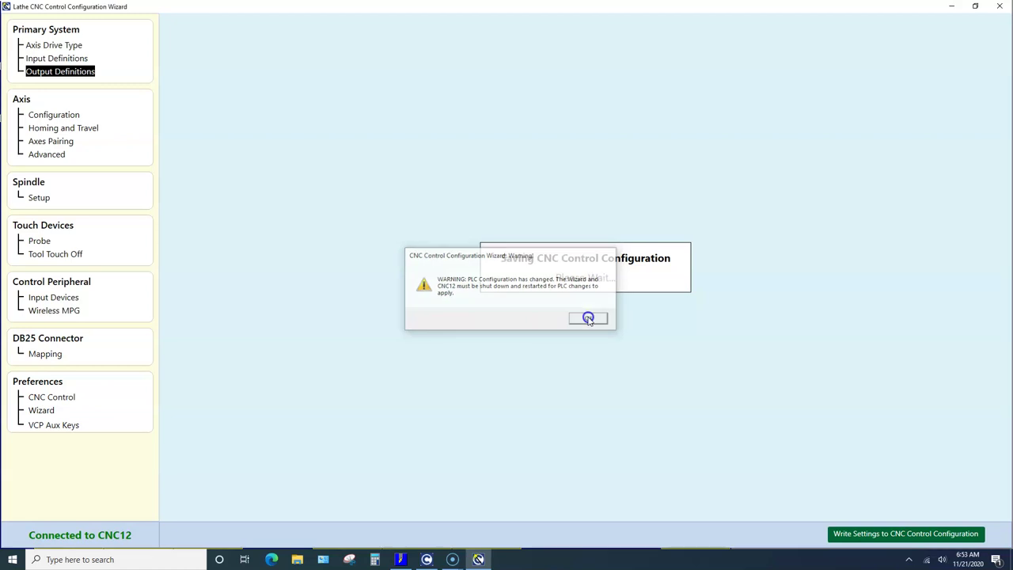
left_click(590, 319)
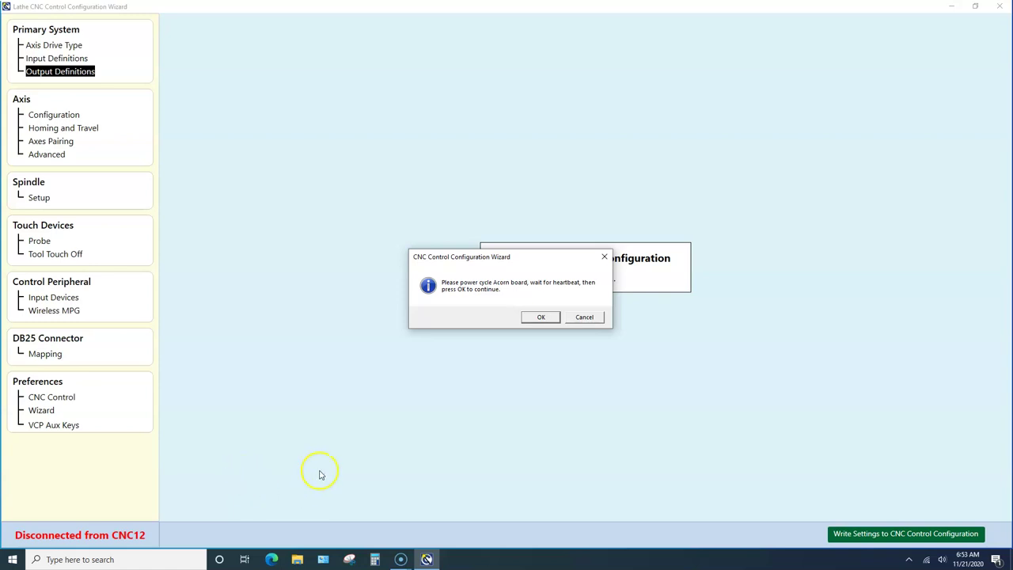
Continue after power cycling the Acorn board and dismiss the wireless MPG not found error.
left_click(542, 316)
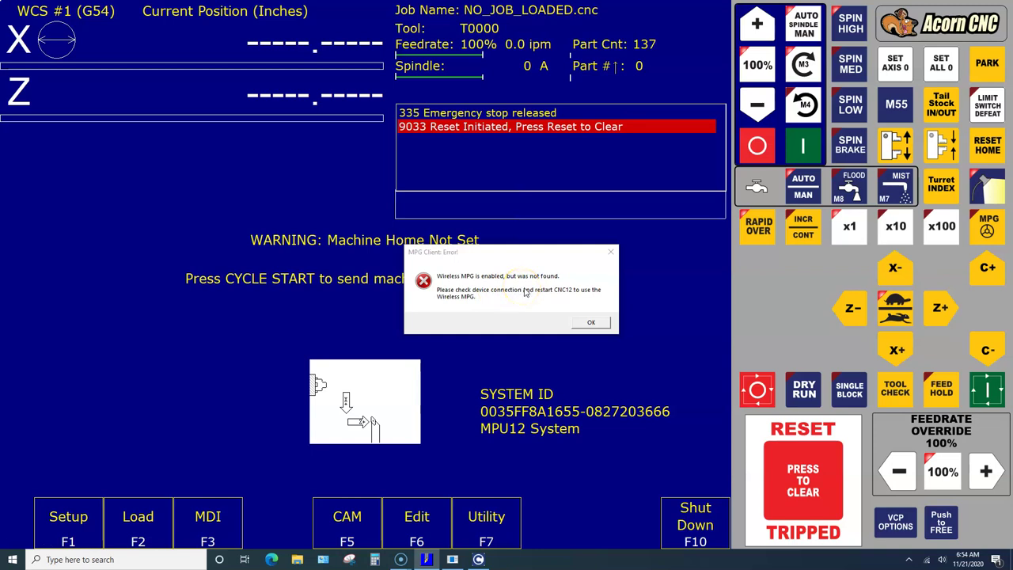
left_click(592, 321)
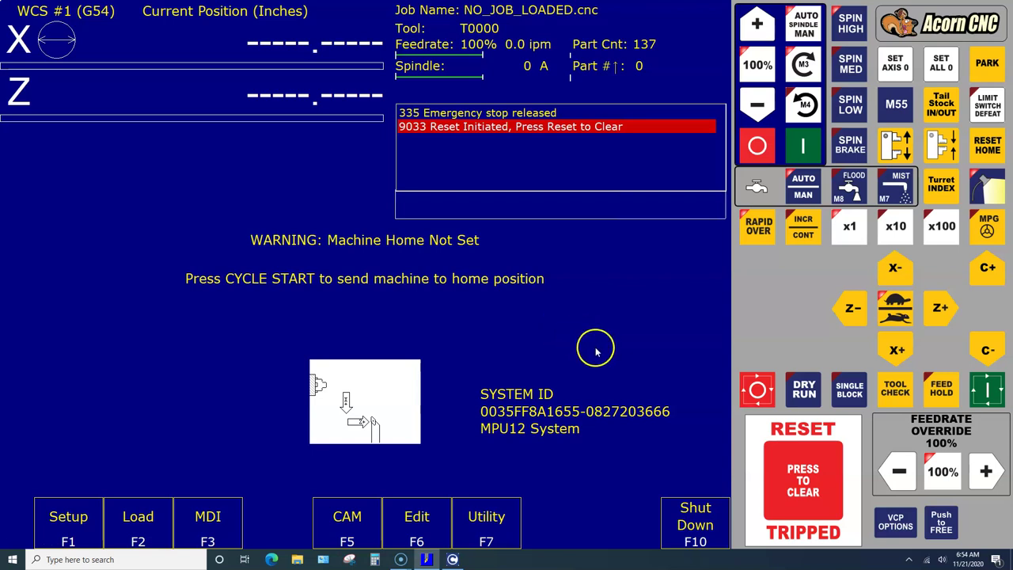
Exit CNC12 via Shut Down (F10) and Exit (F9), then close the crashed VirtualControlPanel.
left_click(696, 512)
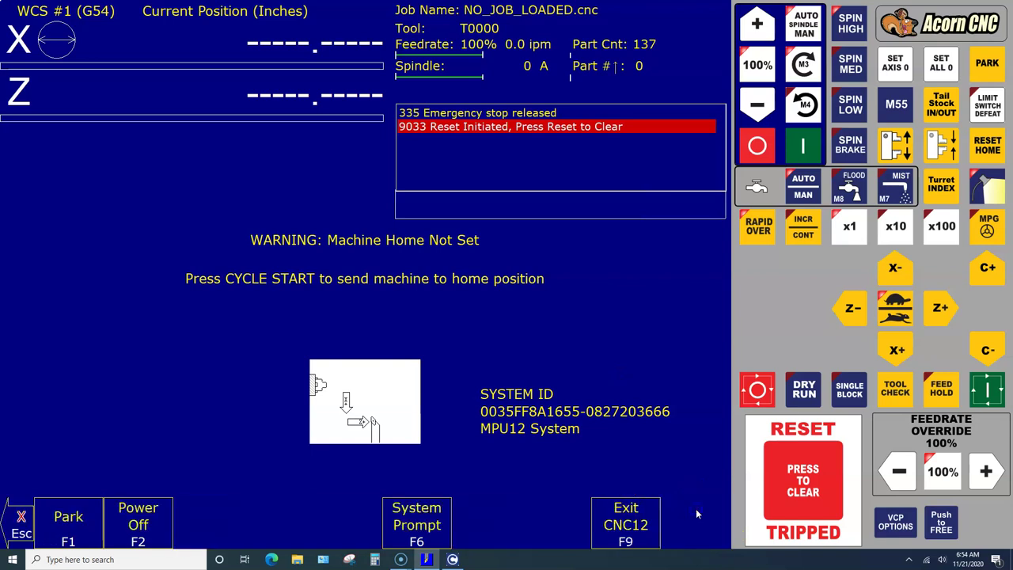
left_click(650, 521)
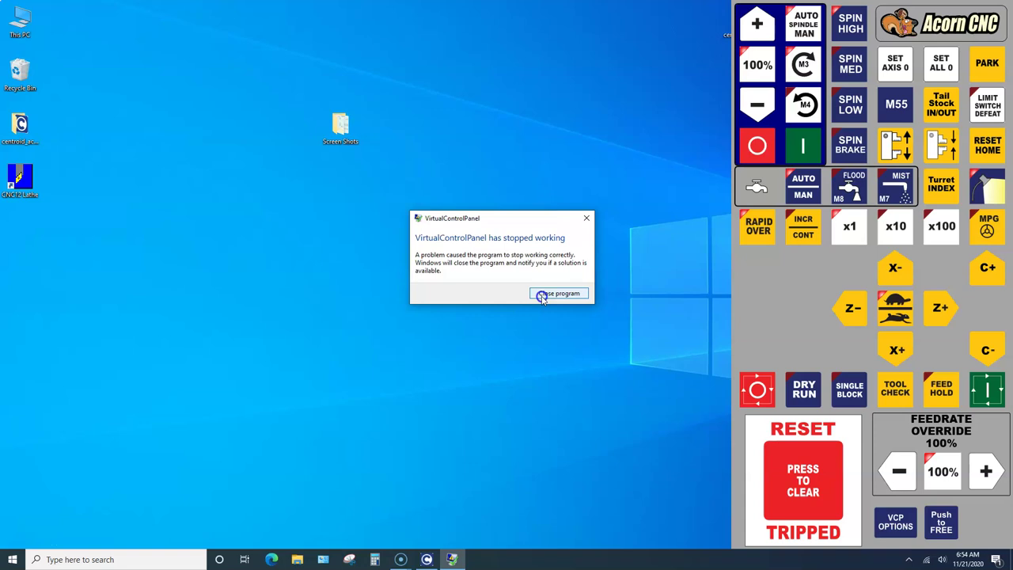
left_click(542, 294)
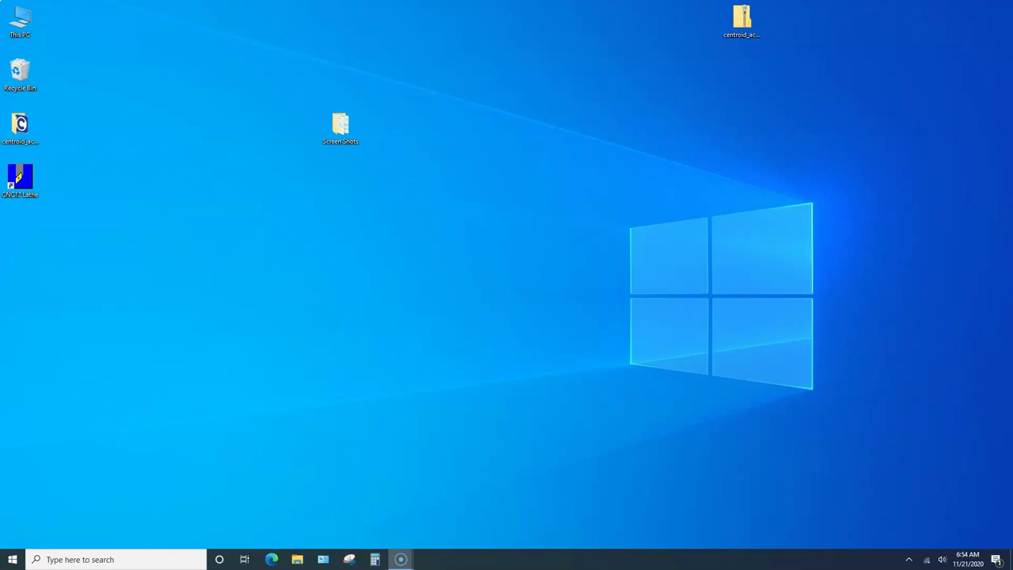
Relaunch CNC12 Lathe, dismiss the MPG error, clear the reset and start cnct.hom homing.
double_click(21, 181)
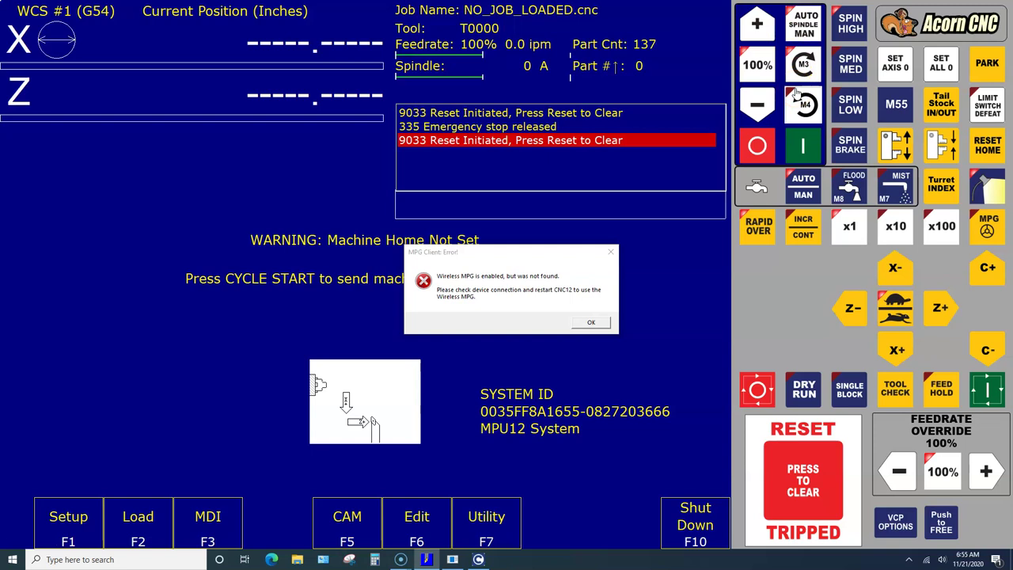
left_click(590, 324)
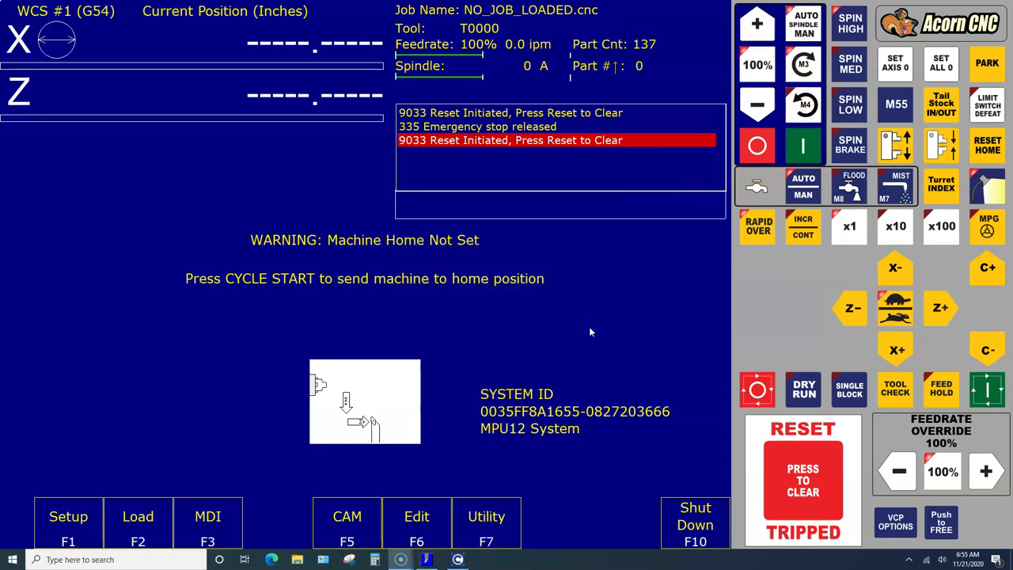
left_click(805, 482)
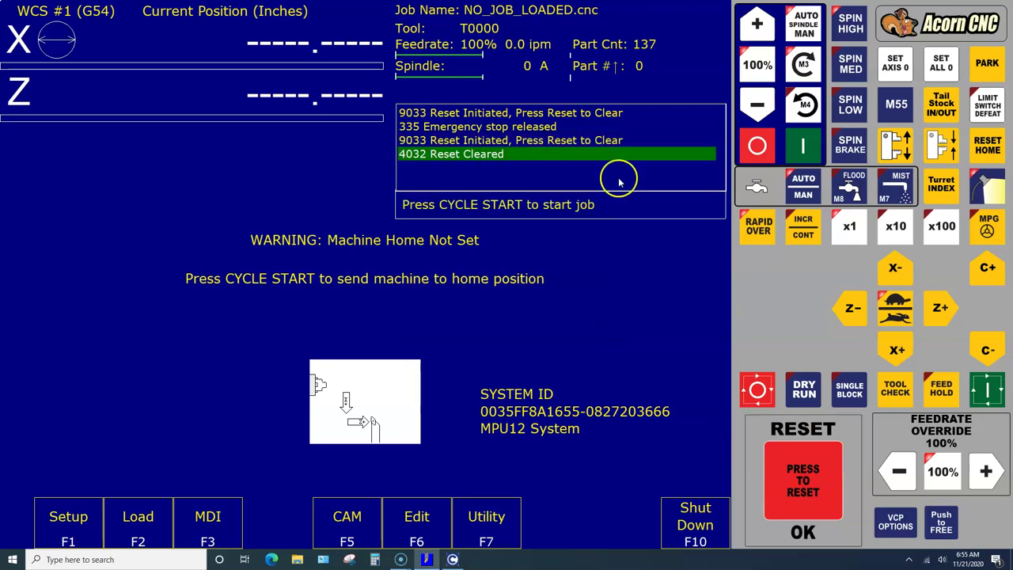
left_click(981, 391)
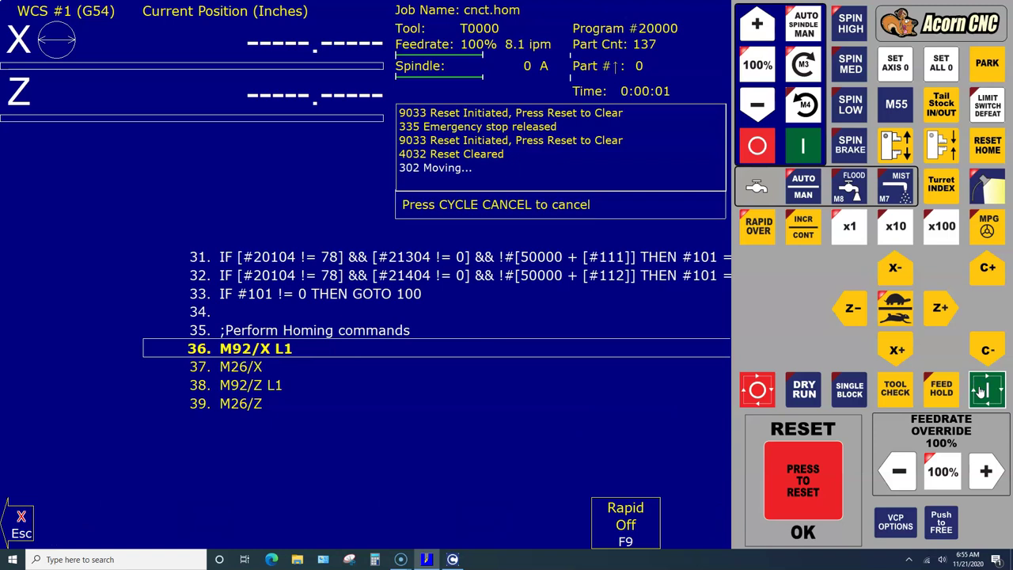